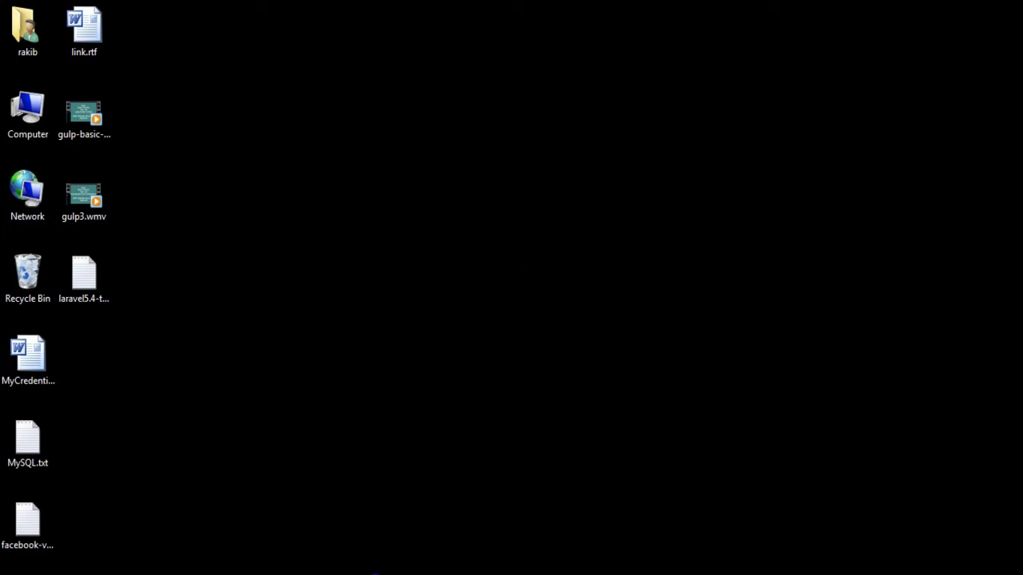
- Check the Apache and MySQL modules in the XAMPP Control Panel, and run php -v in the Command Prompt
left_click(394, 570)
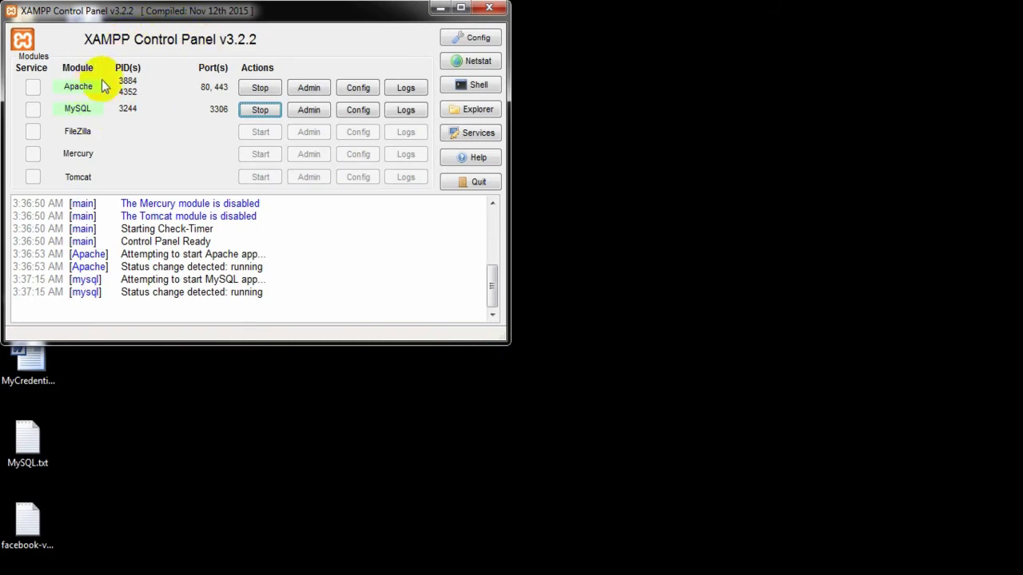
left_click(439, 8)
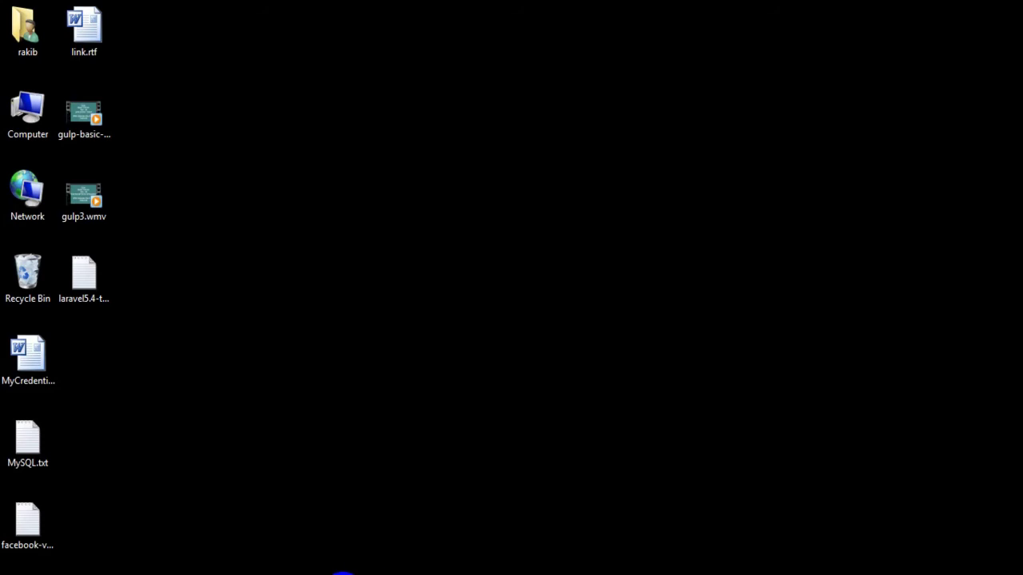
left_click(351, 574)
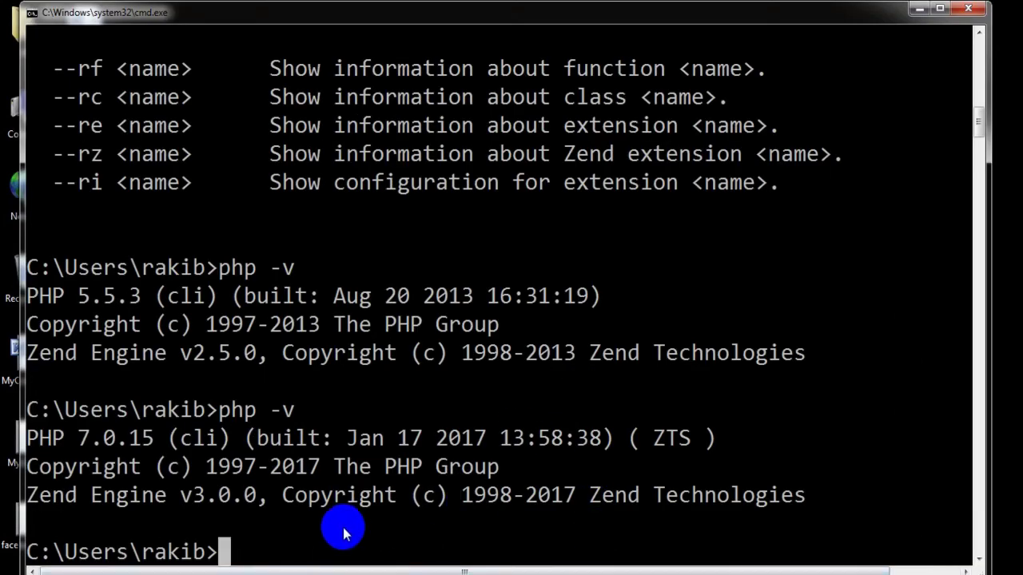
key("Up")
key("Return")
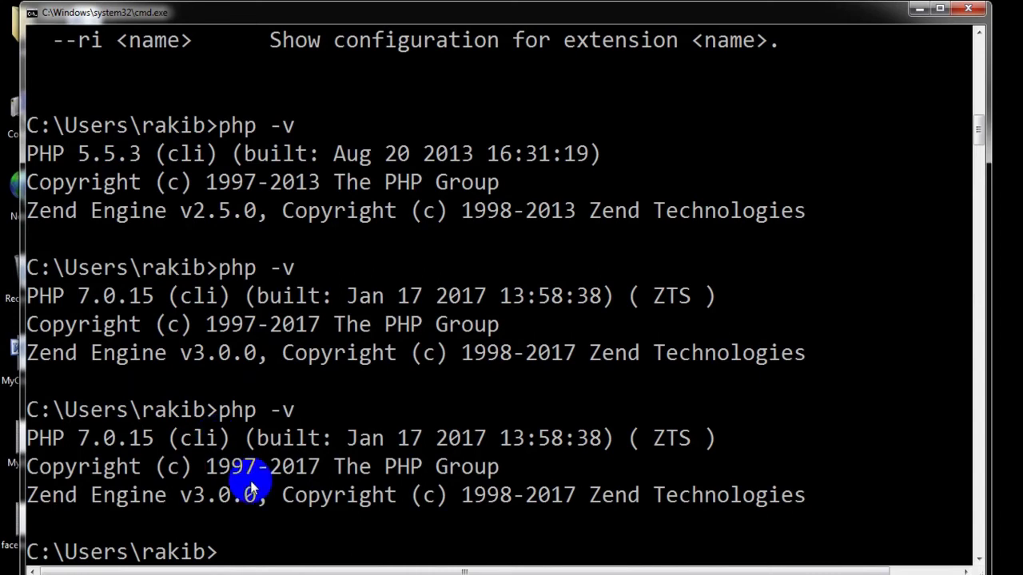
- Switch to the browser, compare Laravel 5.4's server requirements with the PHP version in phpMyAdmin, and close the phpMyAdmin page
key("alt+Tab")
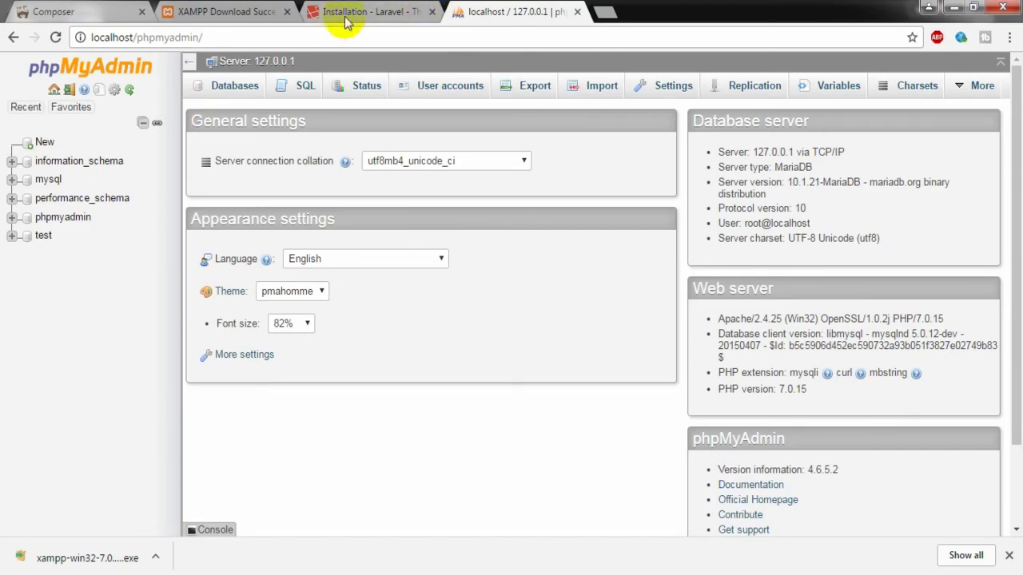
left_click(357, 11)
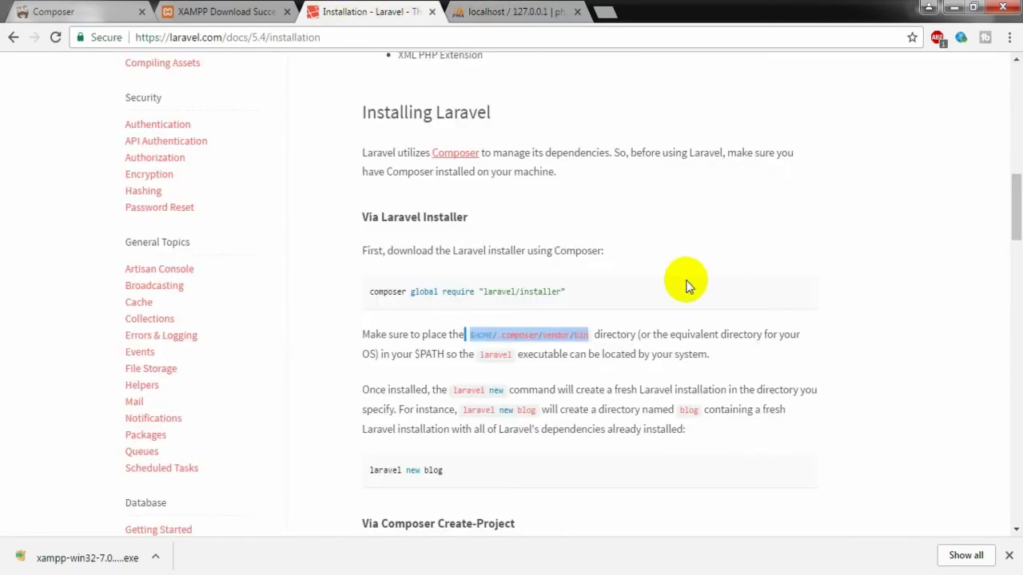
scroll(686, 286, "up", 4)
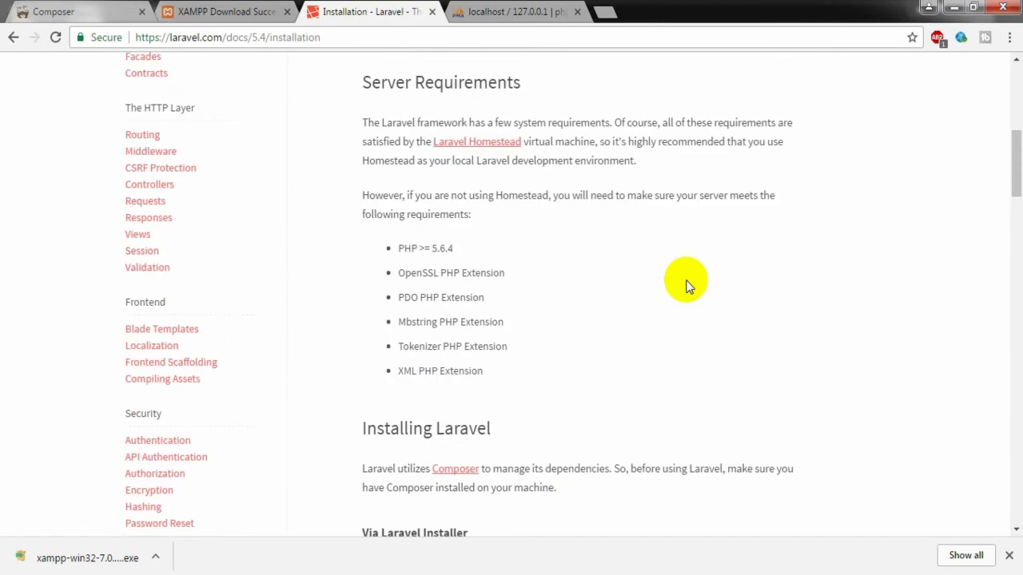
scroll(686, 286, "up", 1)
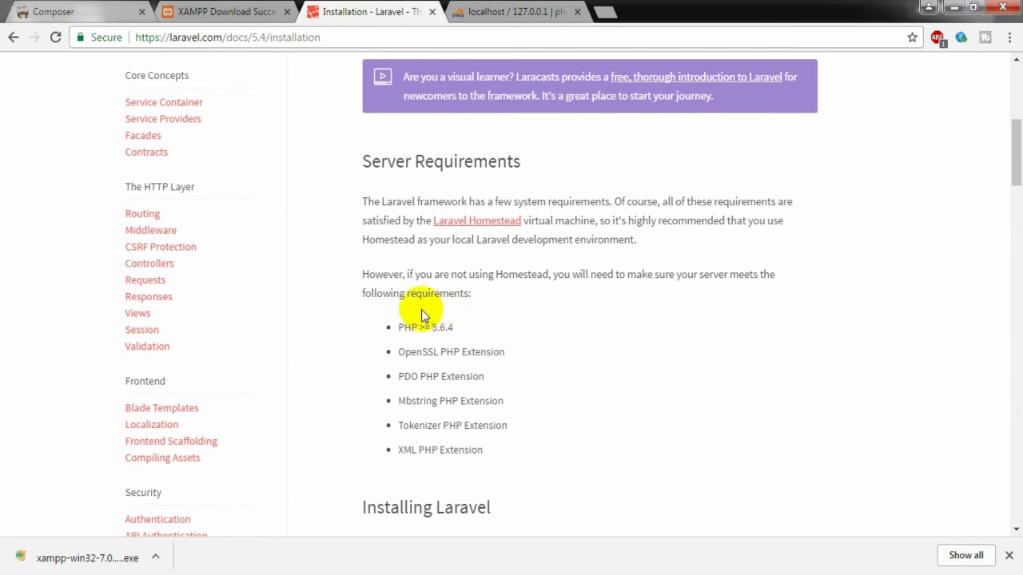
left_click(517, 13)
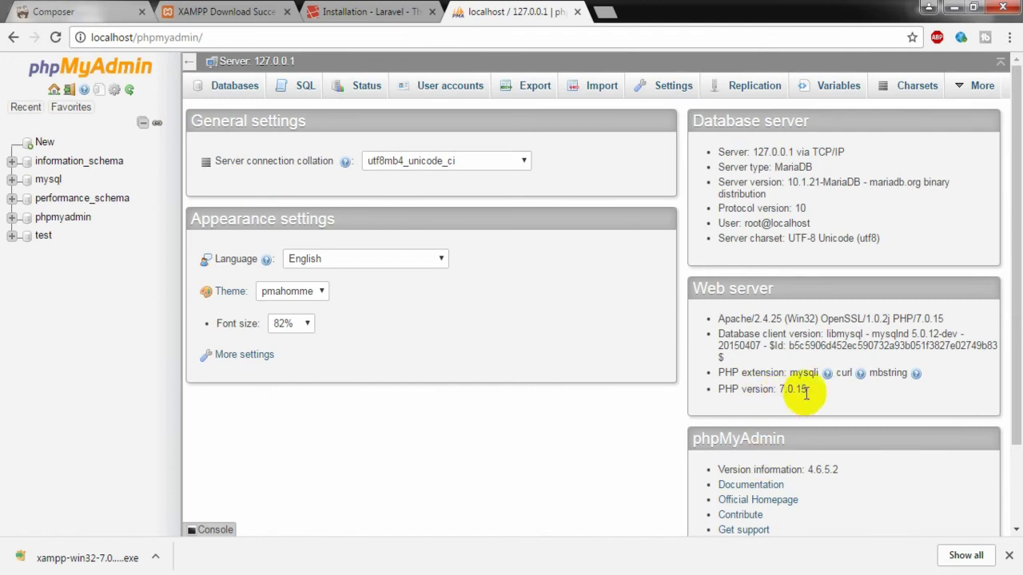
left_click(578, 12)
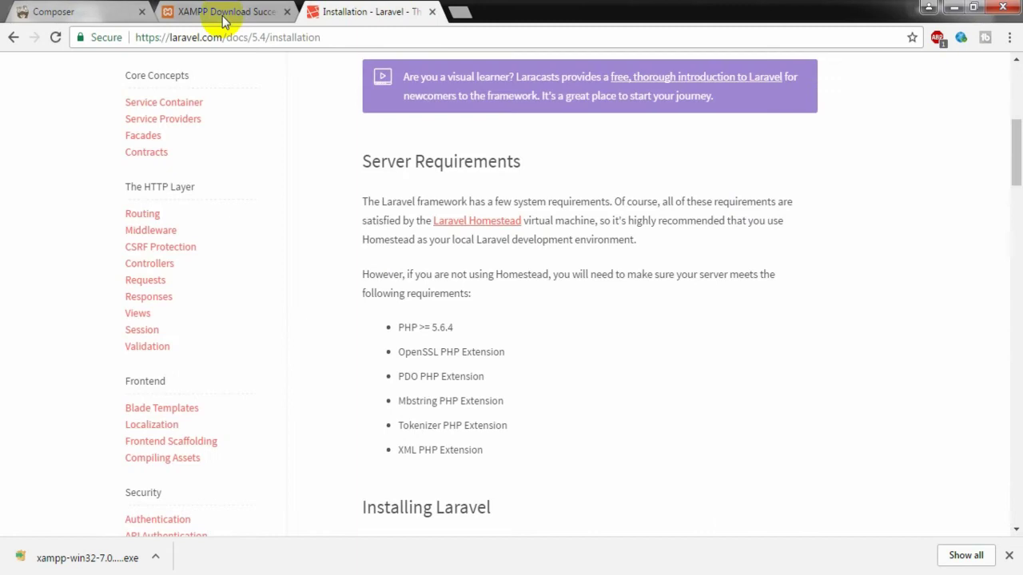
- Download Composer-Setup.exe from the getcomposer.org download page, reached through the site's home page
left_click(72, 9)
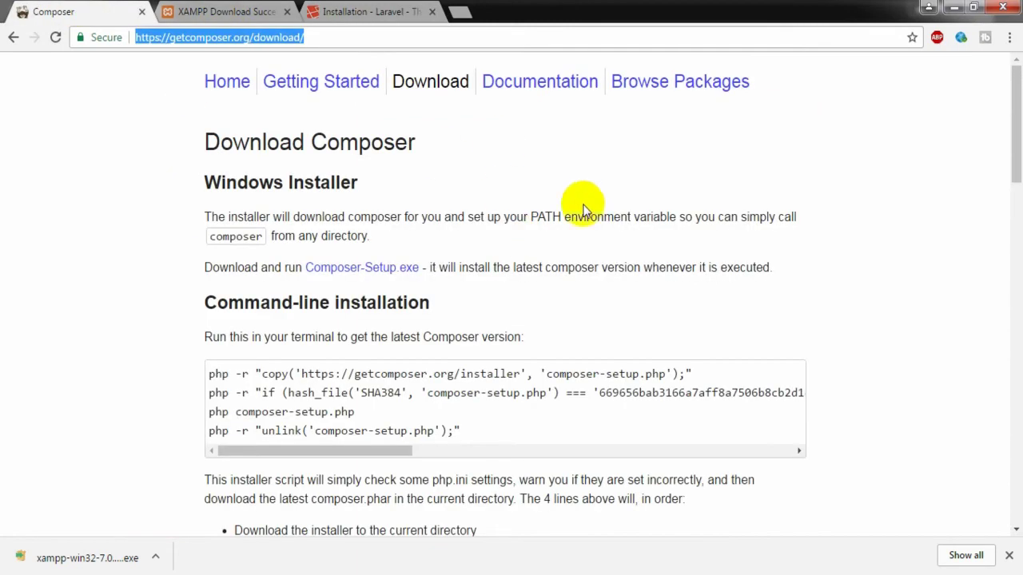
left_click(1003, 160)
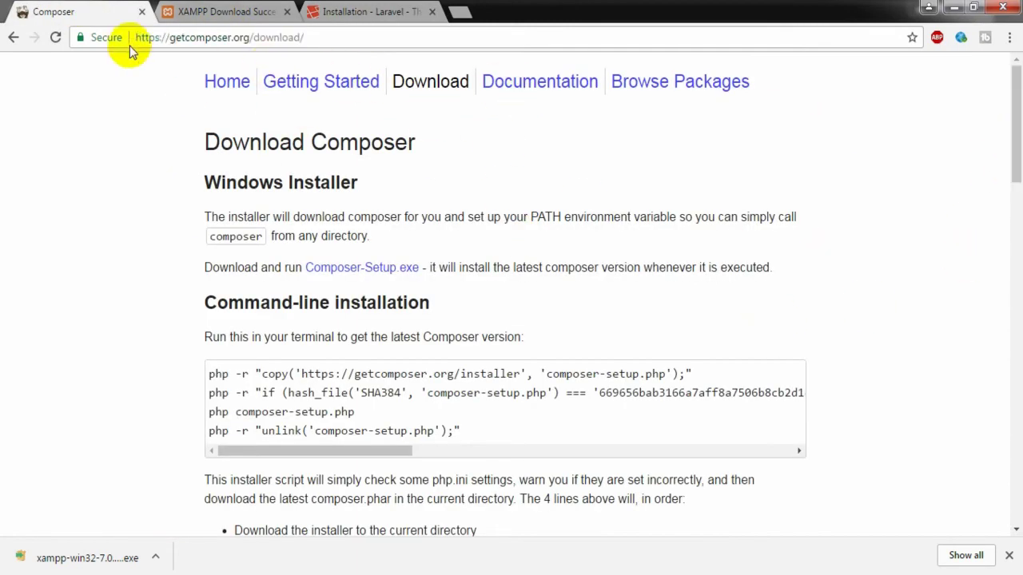
left_click(230, 83)
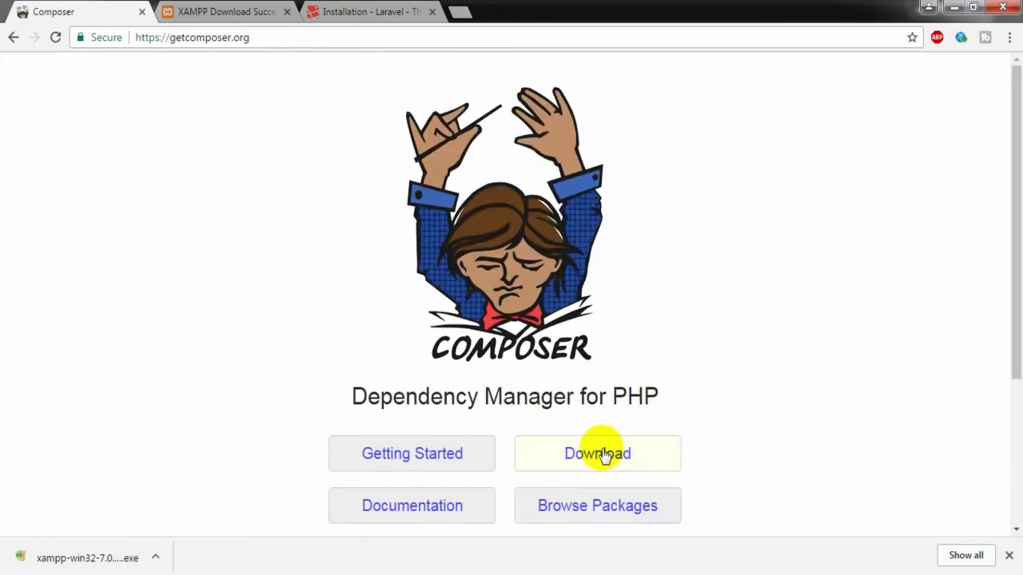
left_click(609, 454)
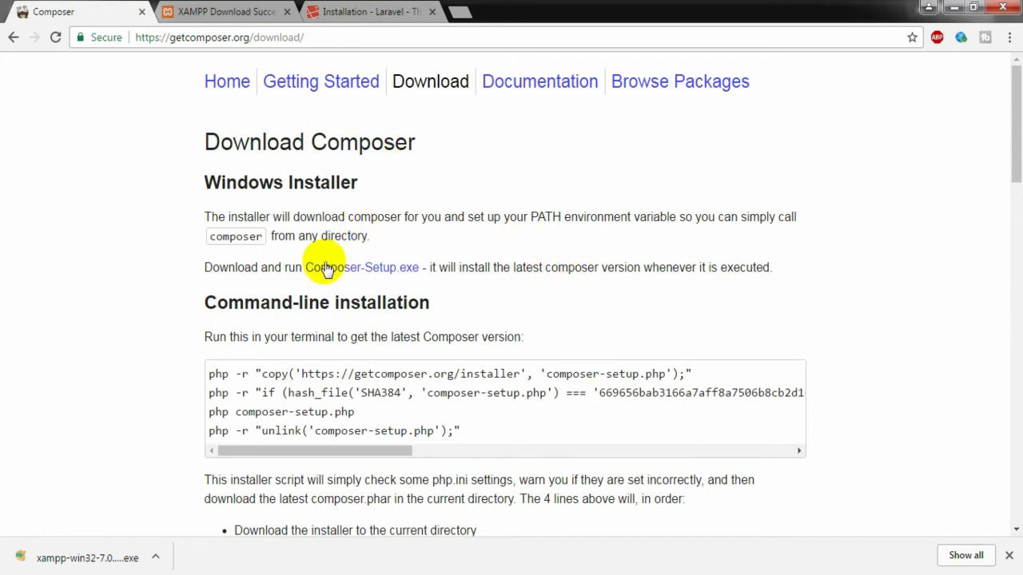
left_click(391, 271)
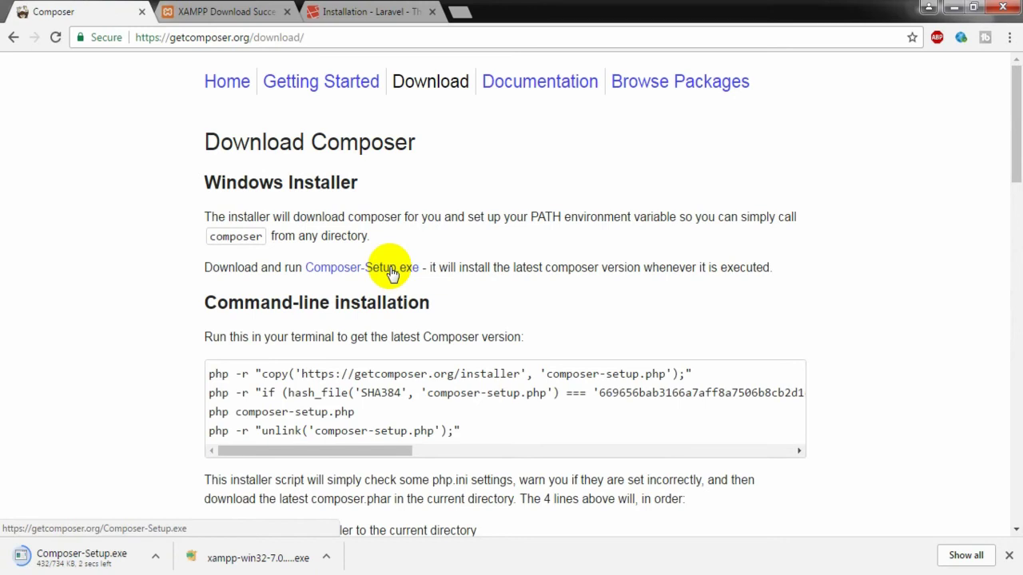
- Locate the downloaded Composer-Setup.exe in its folder and run it as administrator
right_click(105, 560)
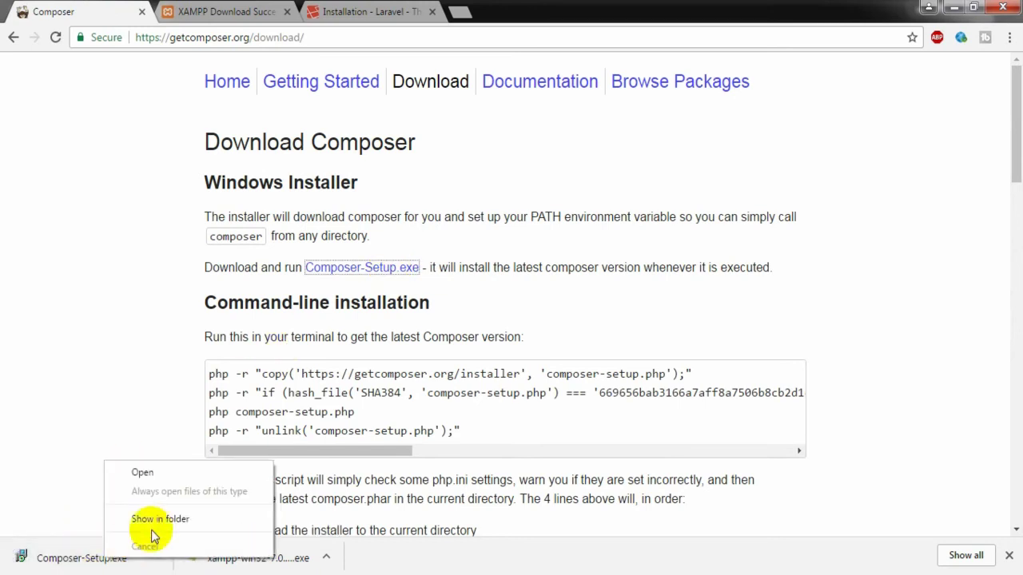
left_click(154, 520)
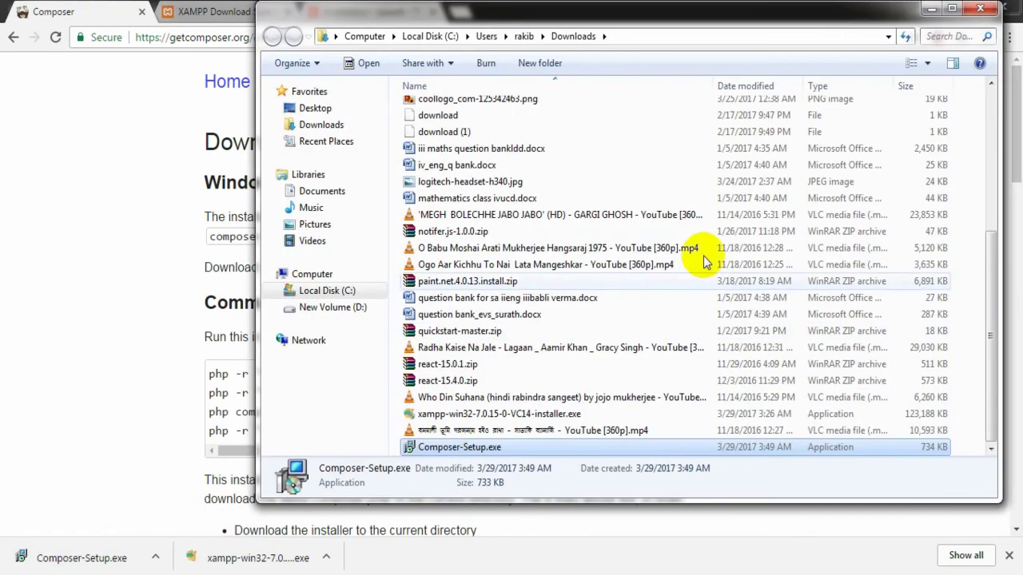
right_click(447, 449)
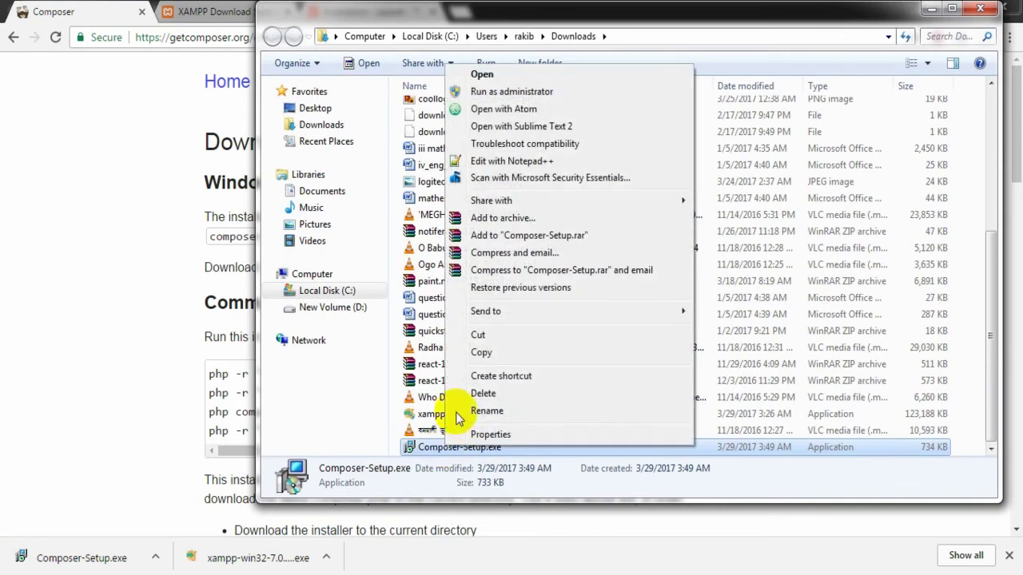
left_click(489, 93)
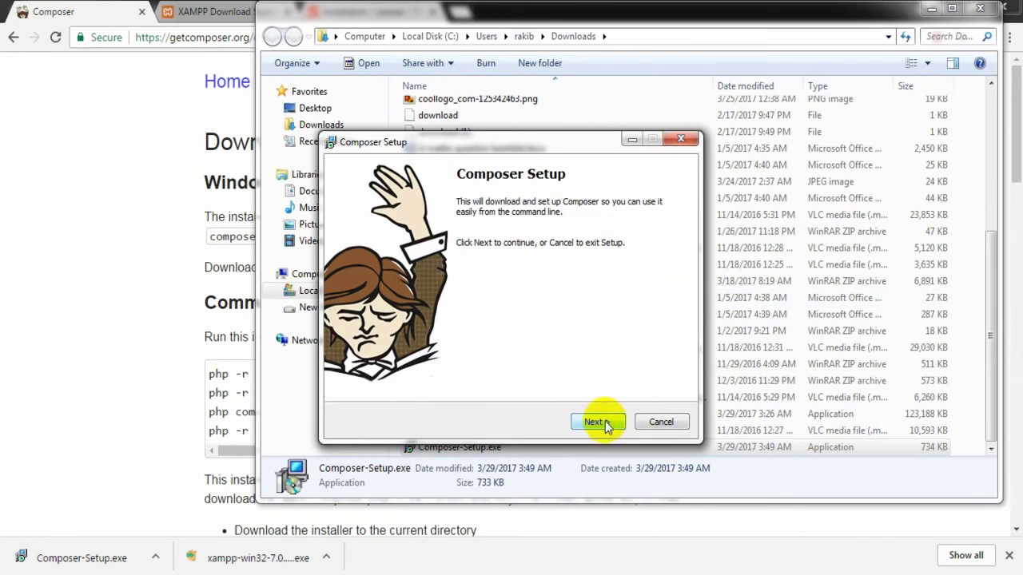
- Install Composer using C:\xampp\php\php.exe without a proxy, minimizing the Downloads folder window, and finish the setup
left_click(601, 423)
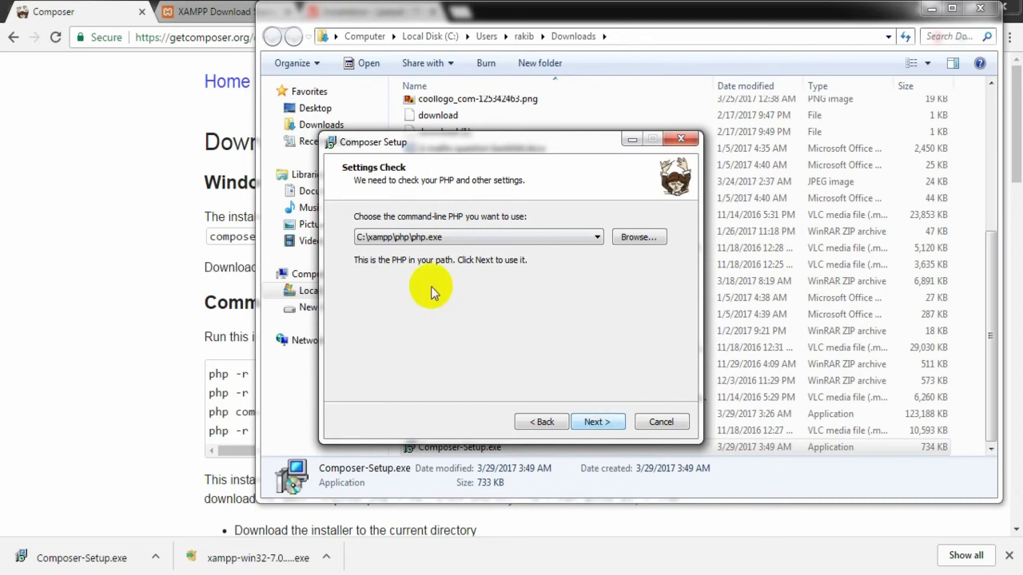
left_click(601, 423)
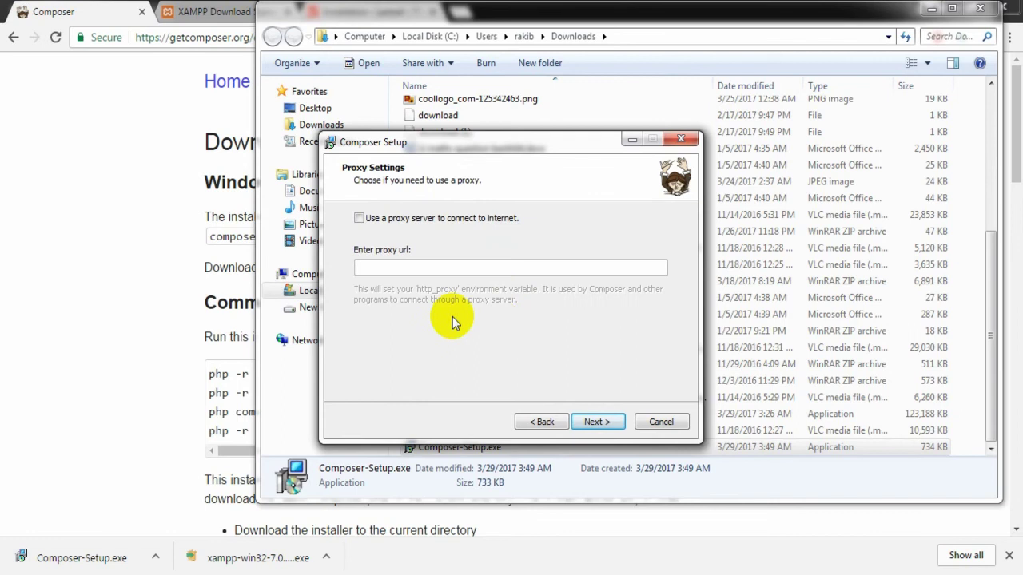
left_click(603, 421)
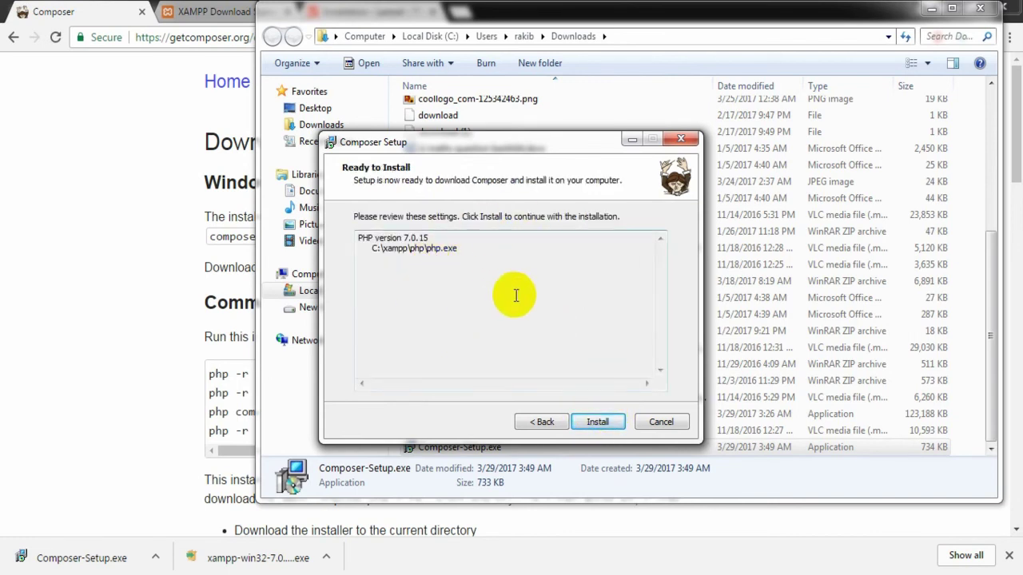
left_click(606, 422)
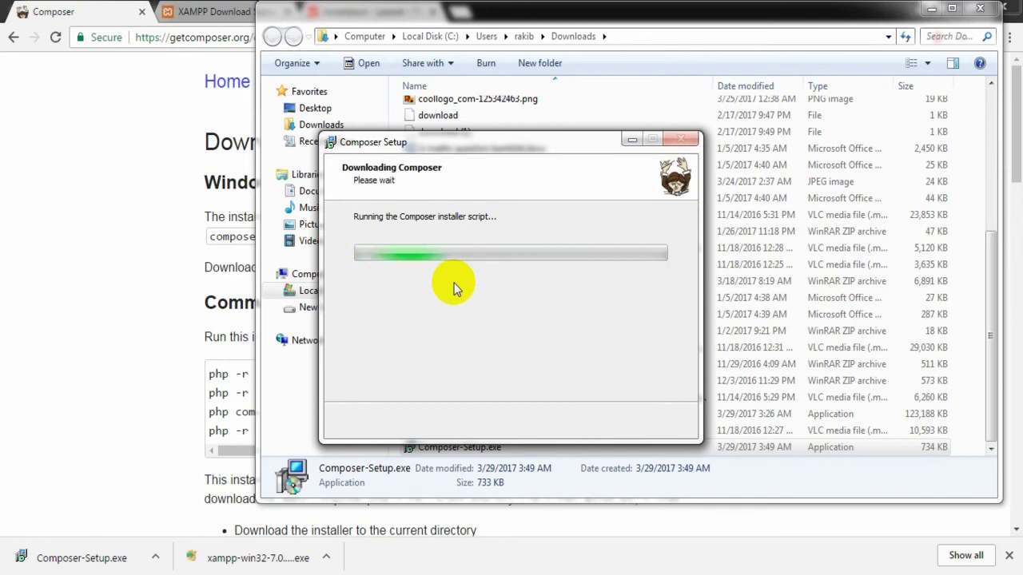
left_click(931, 8)
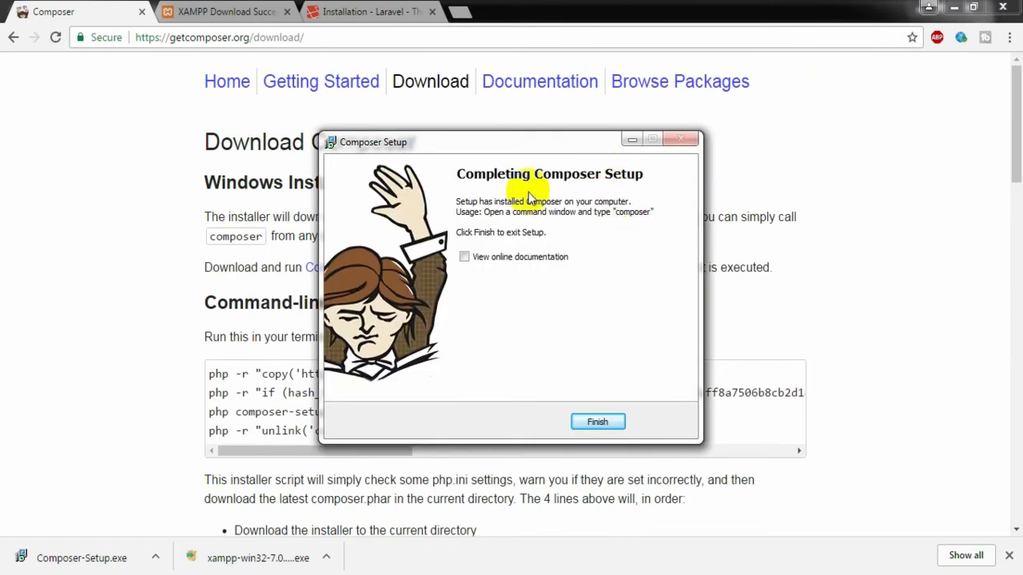
left_click(598, 422)
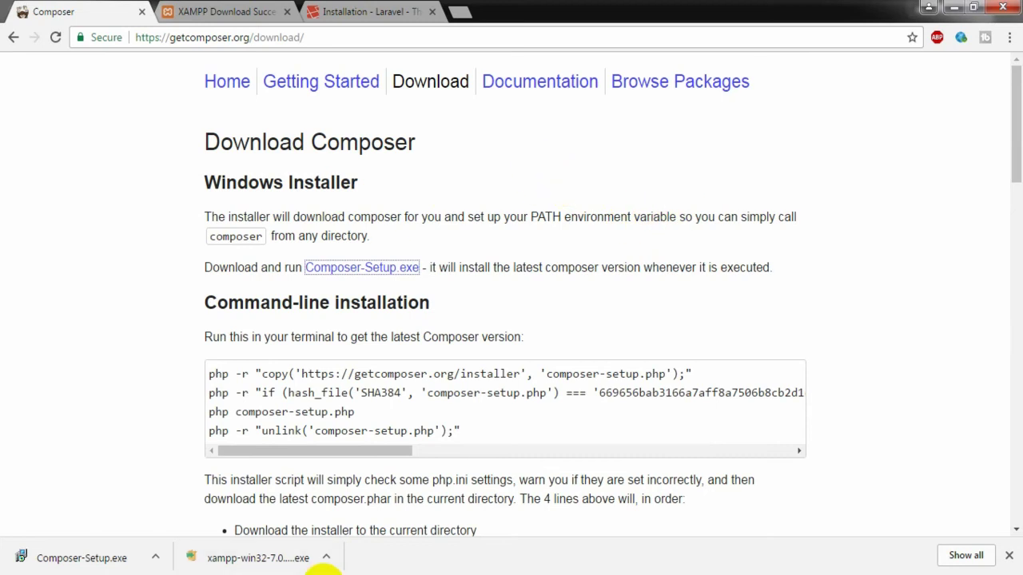
- Verify the Composer installation in the Command Prompt by running composer --version and composer, and minimize the window after reviewing the output
left_click(352, 572)
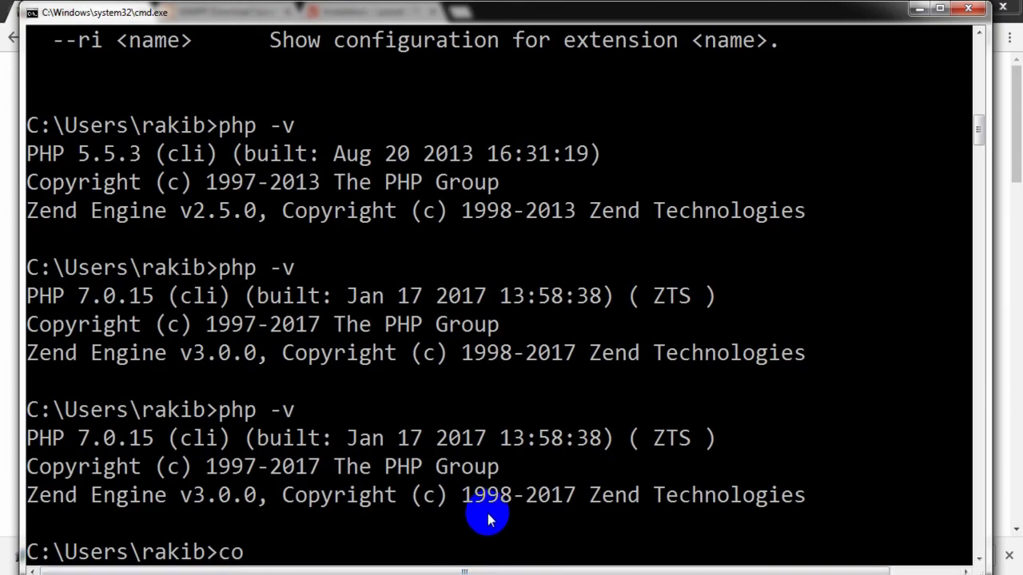
type("composer")
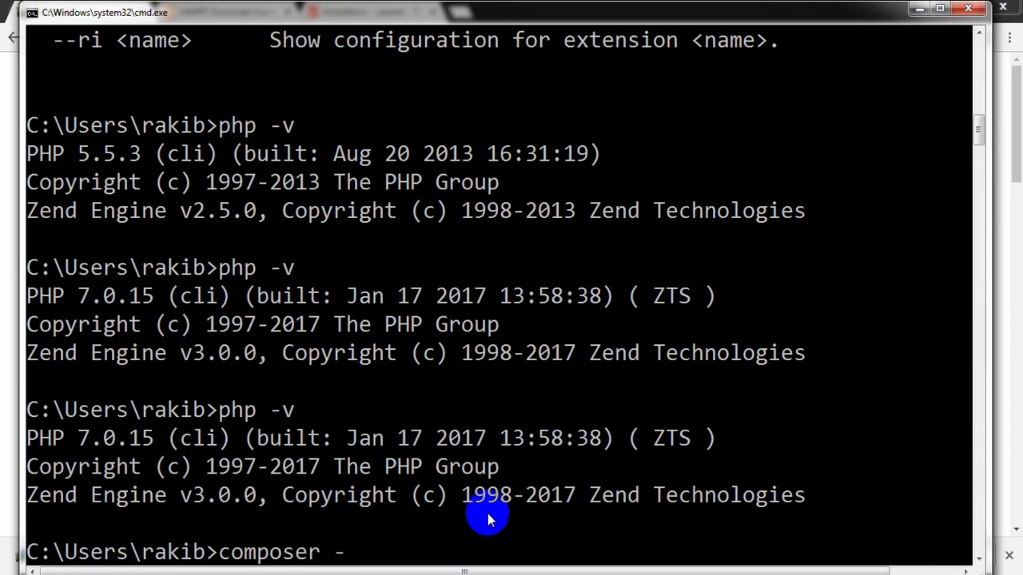
type("version")
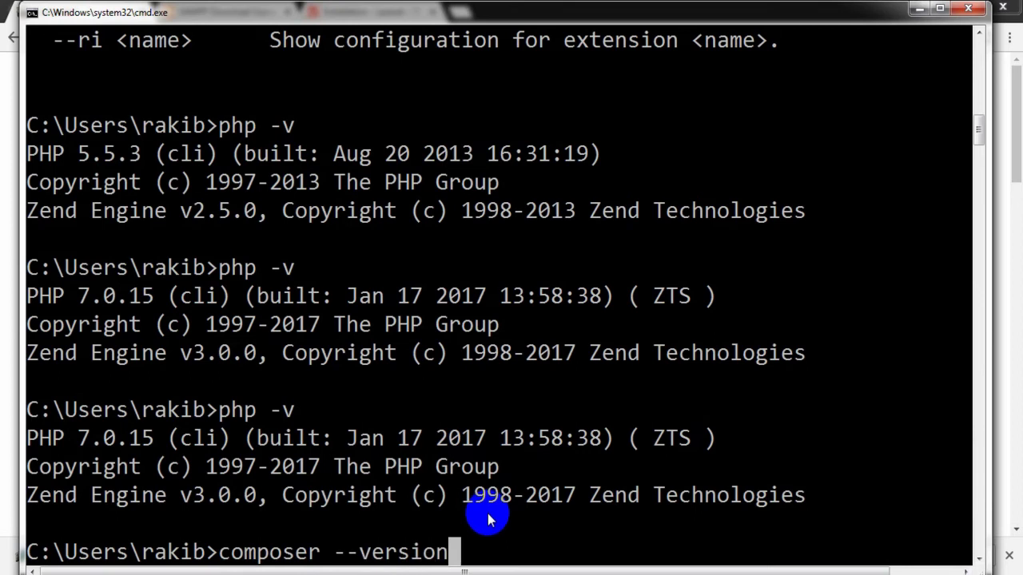
key("Return")
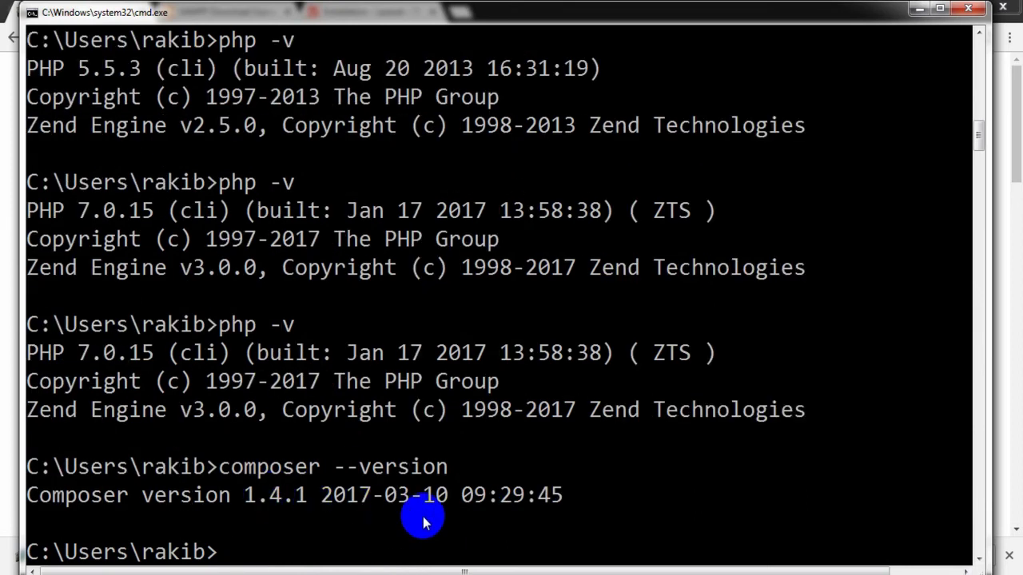
type("composer")
key("Return")
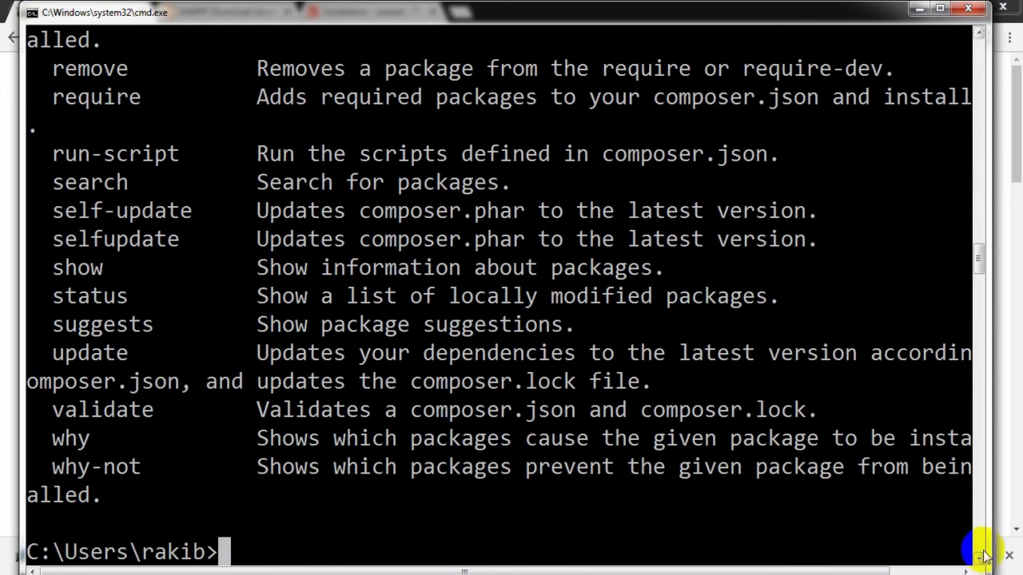
left_click_drag(974, 256, 974, 157)
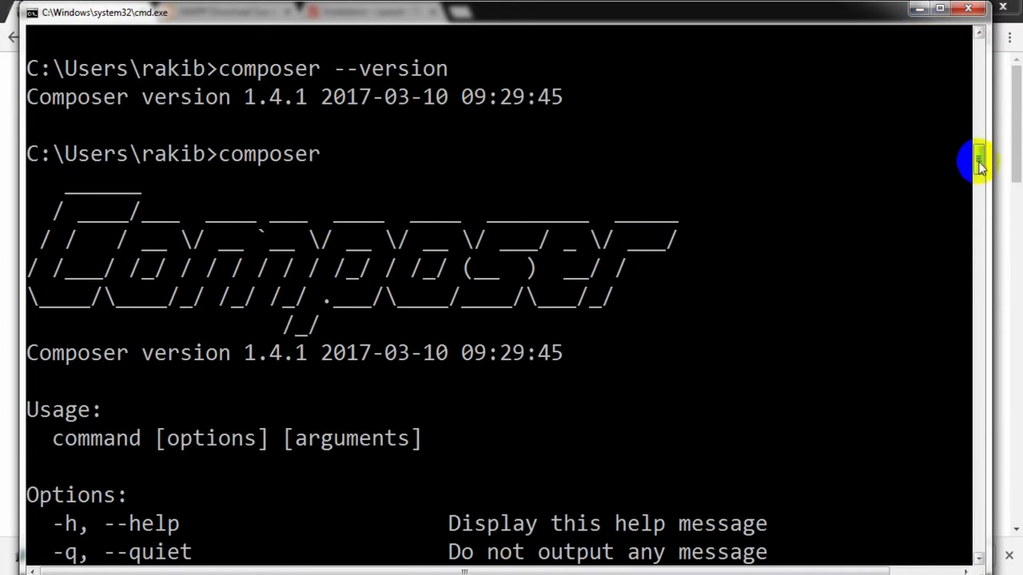
left_click(917, 15)
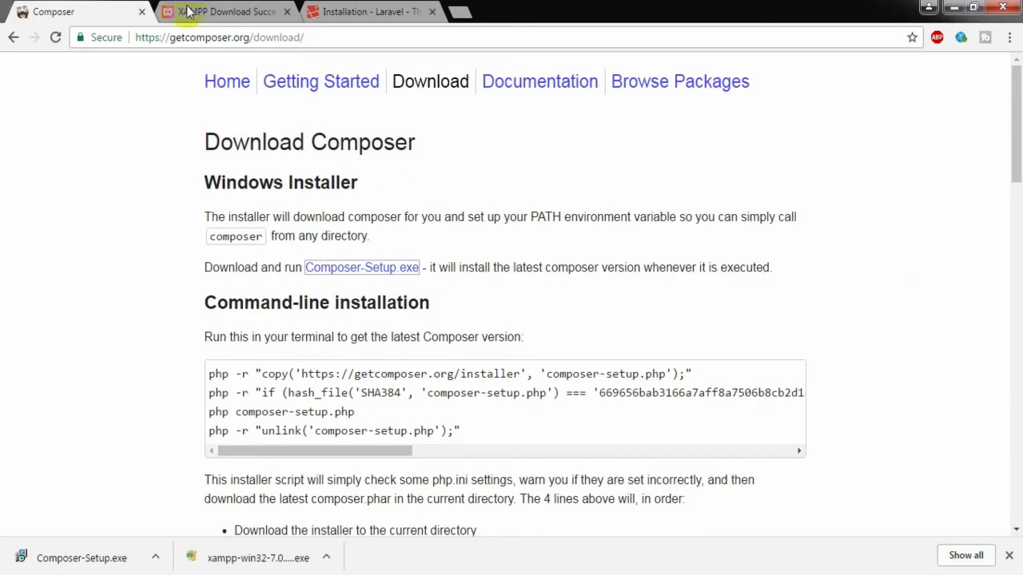
- Close the XAMPP download and Composer pages, keeping only the Laravel 5.4 installation documentation open
left_click(245, 9)
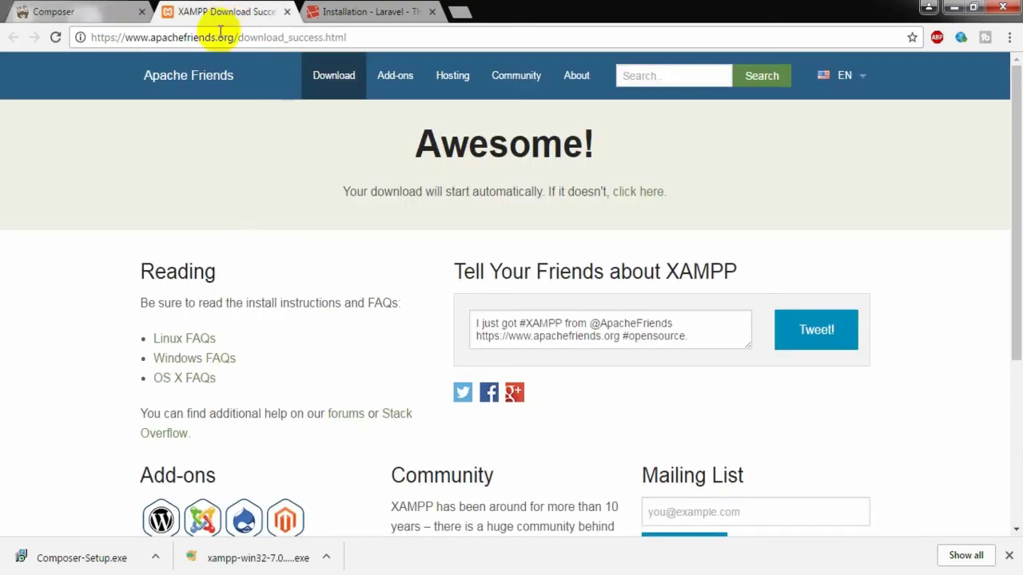
left_click(287, 11)
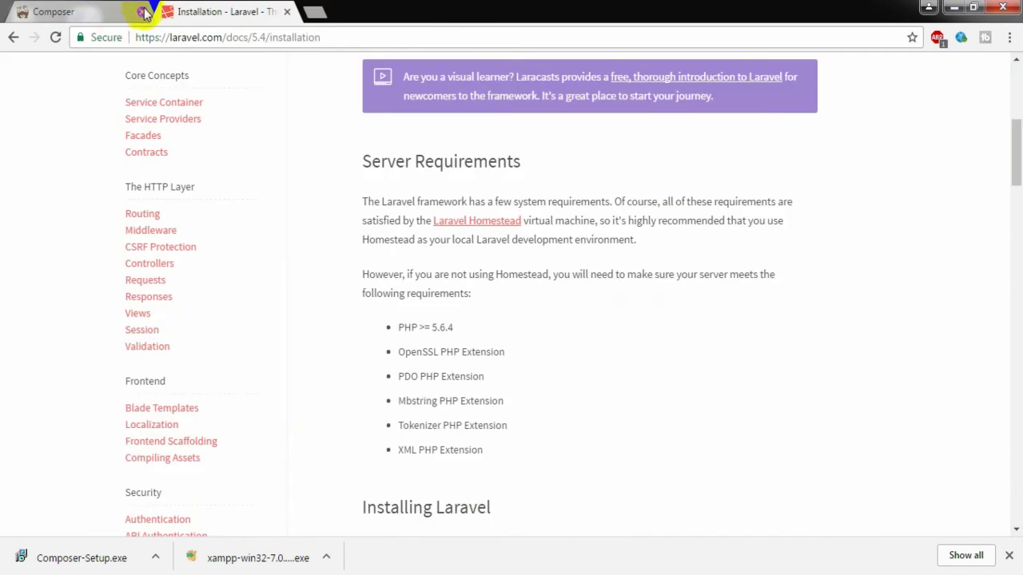
left_click(143, 12)
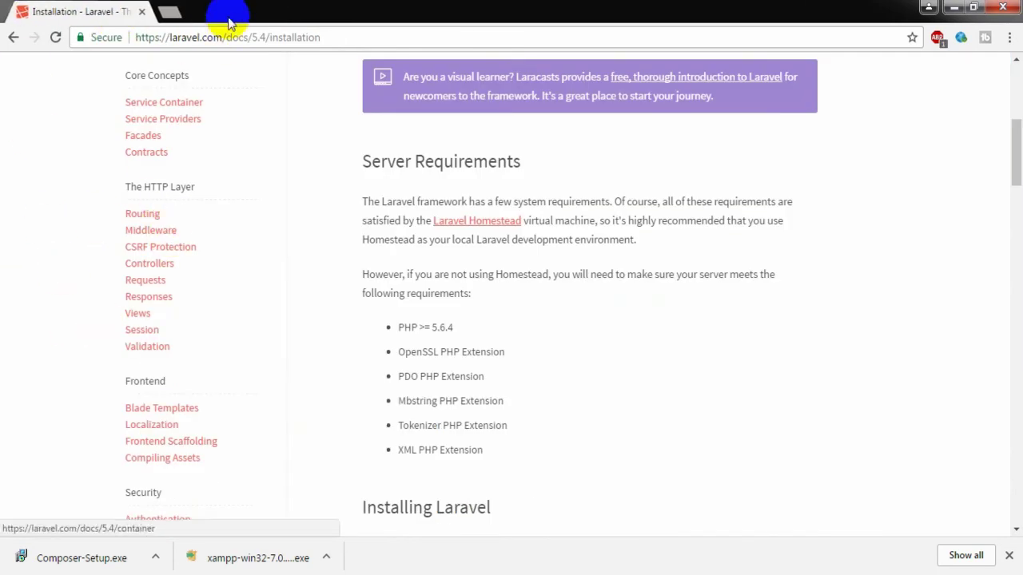
- Go to the laravel.com home page and open the Installation page of the 5.4 documentation from there
left_click_drag(227, 37, 344, 37)
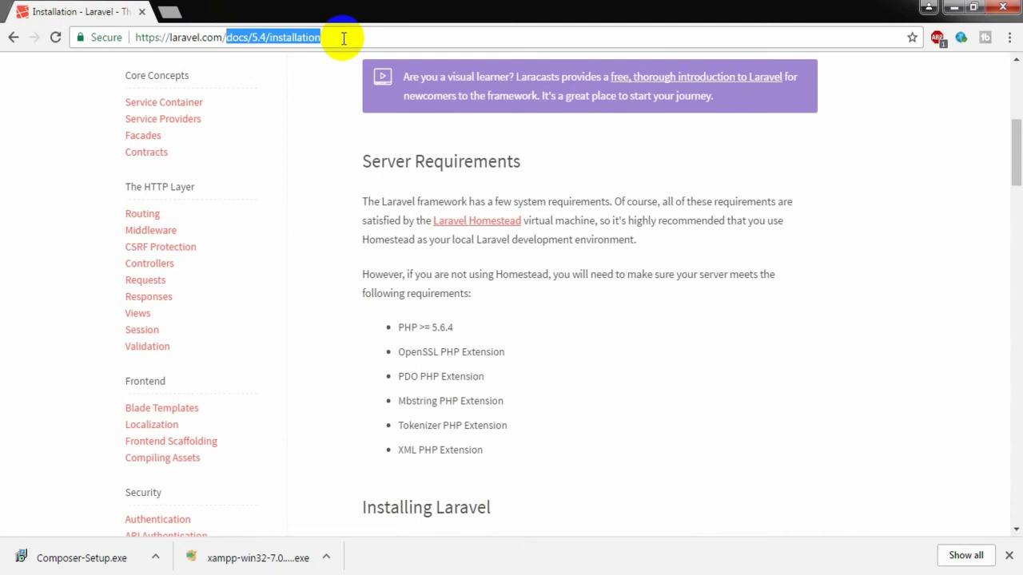
key("BackSpace")
key("Return")
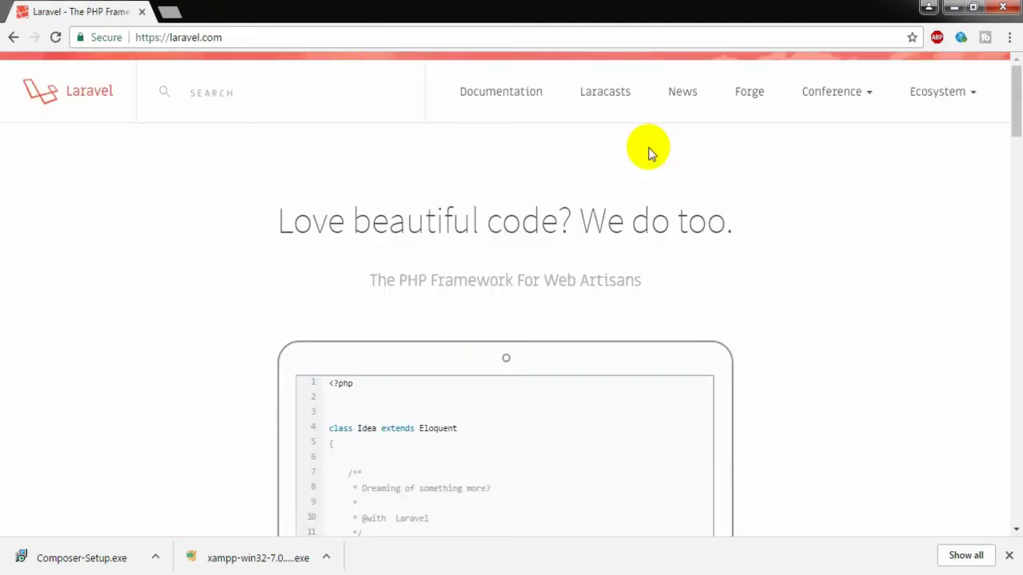
left_click(496, 92)
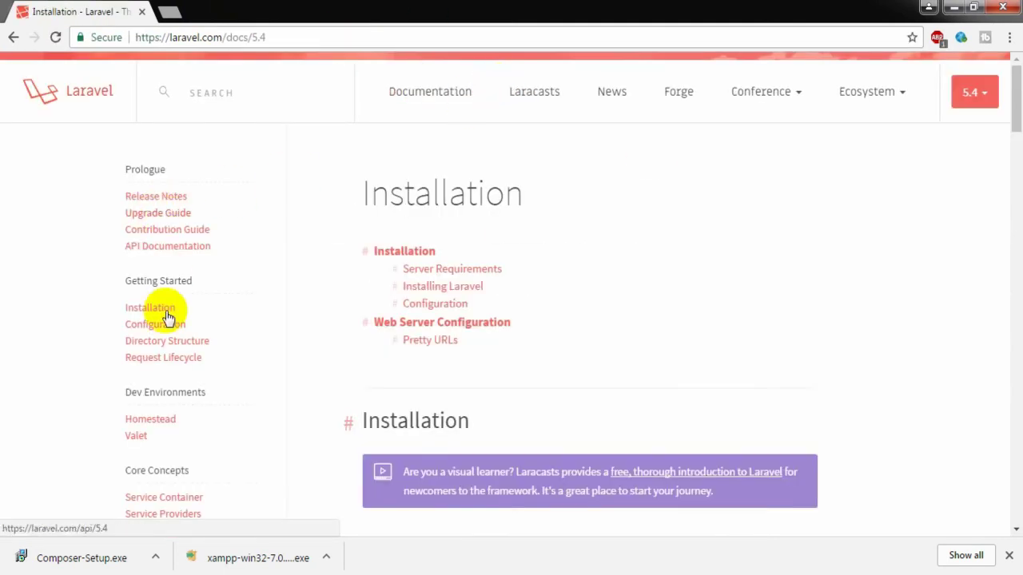
left_click(152, 310)
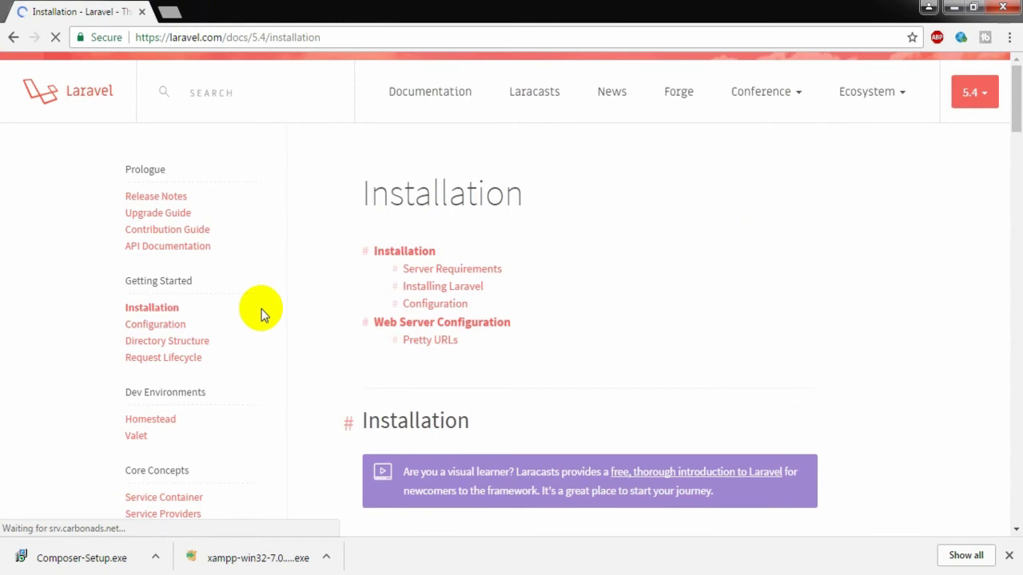
- Review the server requirements and installation methods, and copy the composer global require "laravel/installer" command from the Via Laravel Installer section
scroll(791, 350, "down", 6)
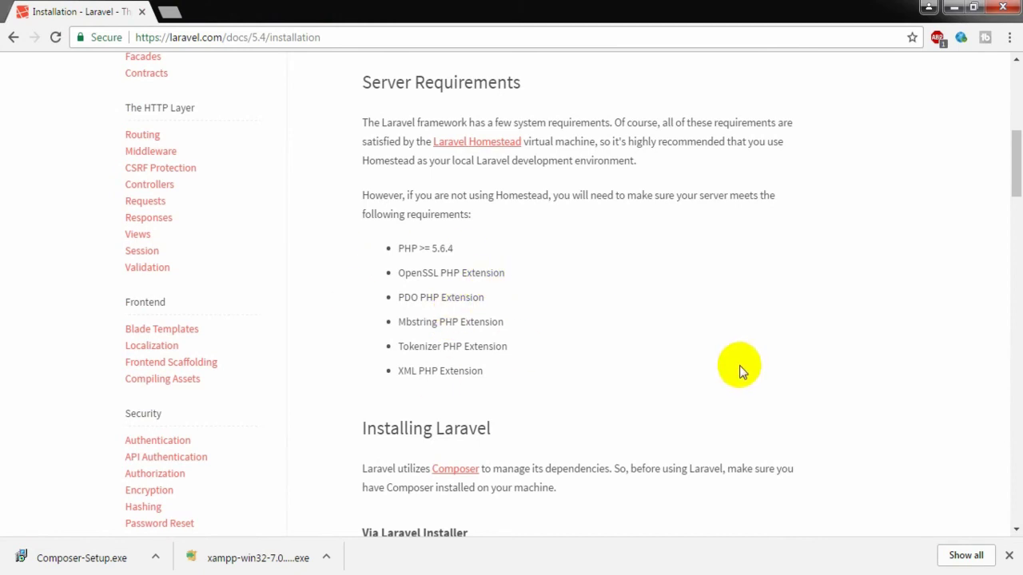
scroll(739, 367, "down", 2)
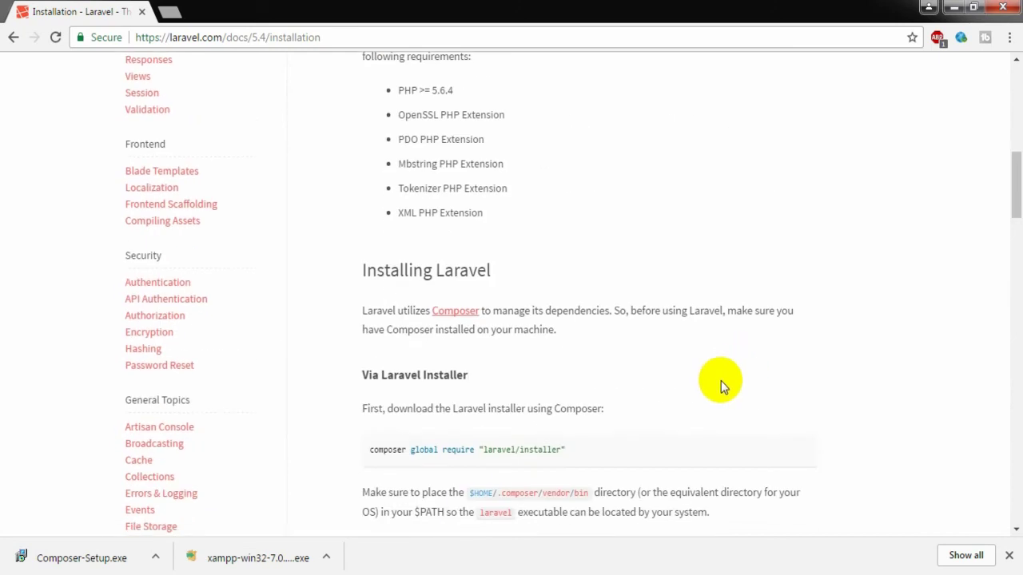
scroll(721, 382, "down", 2)
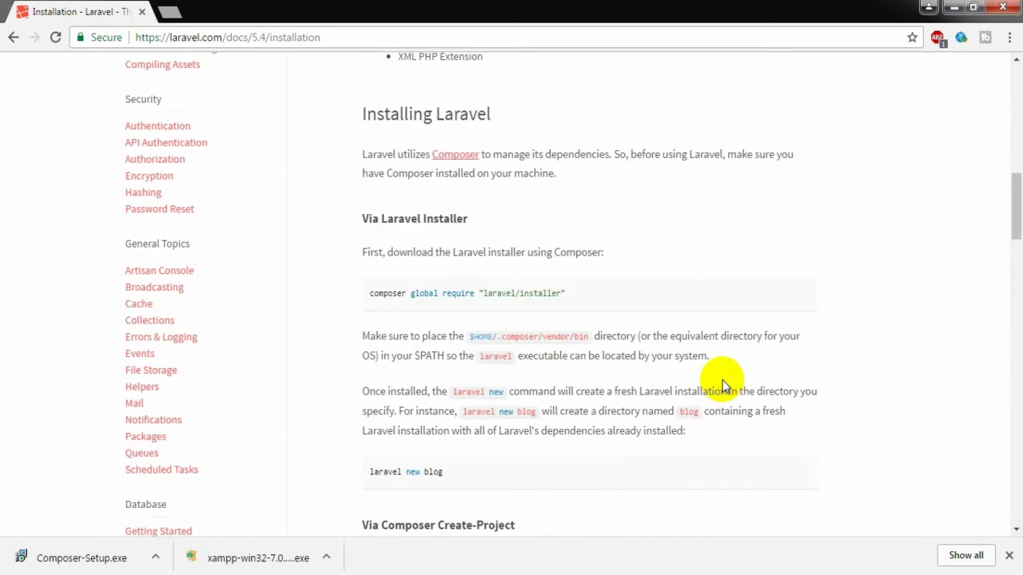
scroll(723, 384, "down", 1)
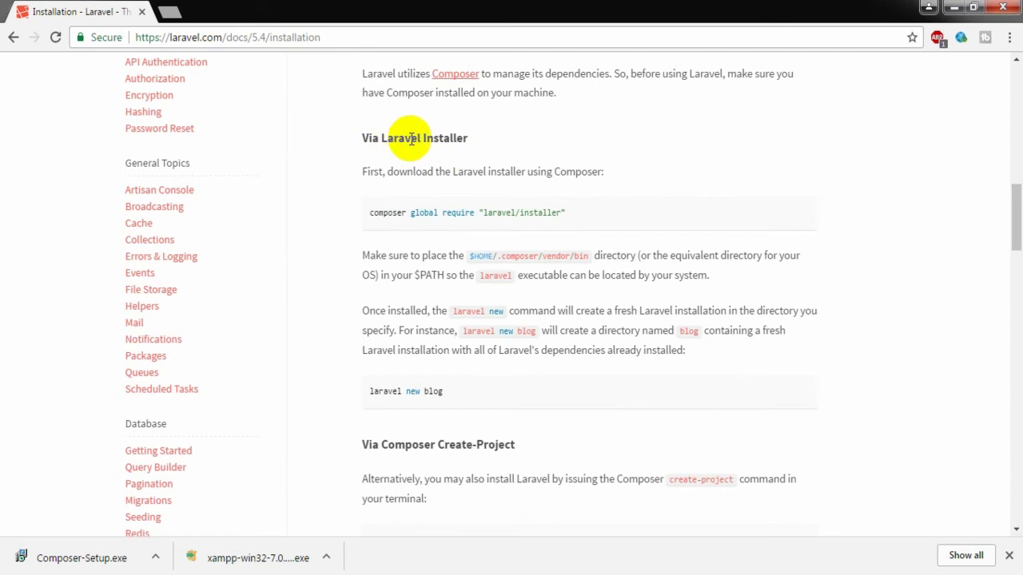
scroll(524, 380, "down", 2)
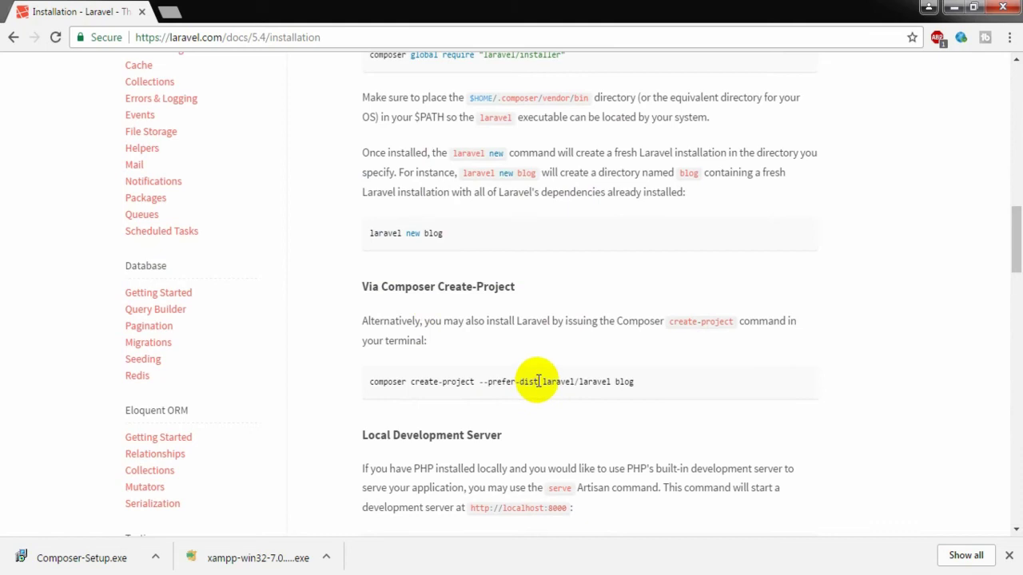
scroll(531, 381, "up", 2)
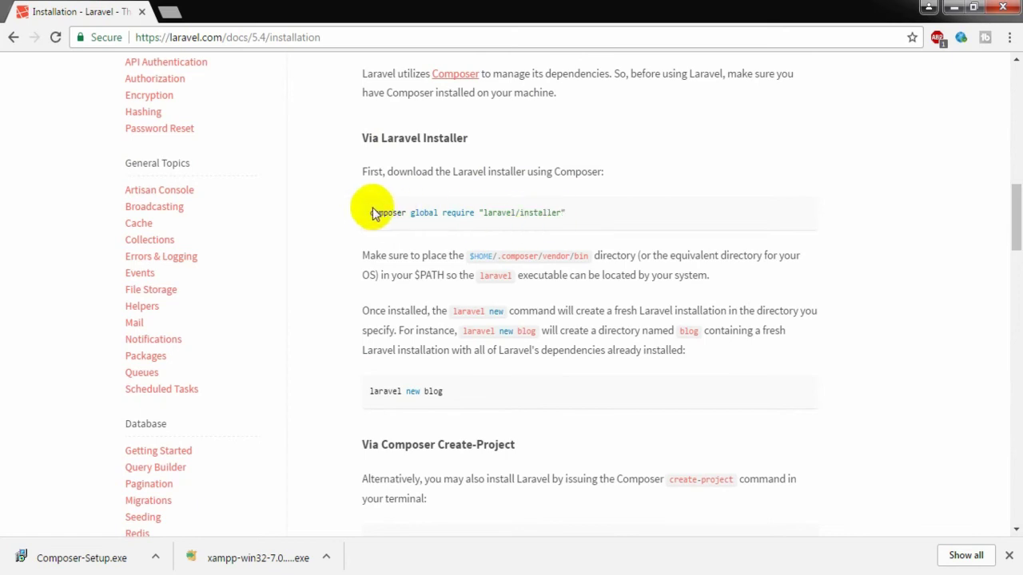
left_click_drag(366, 213, 575, 213)
key("cmd+c")
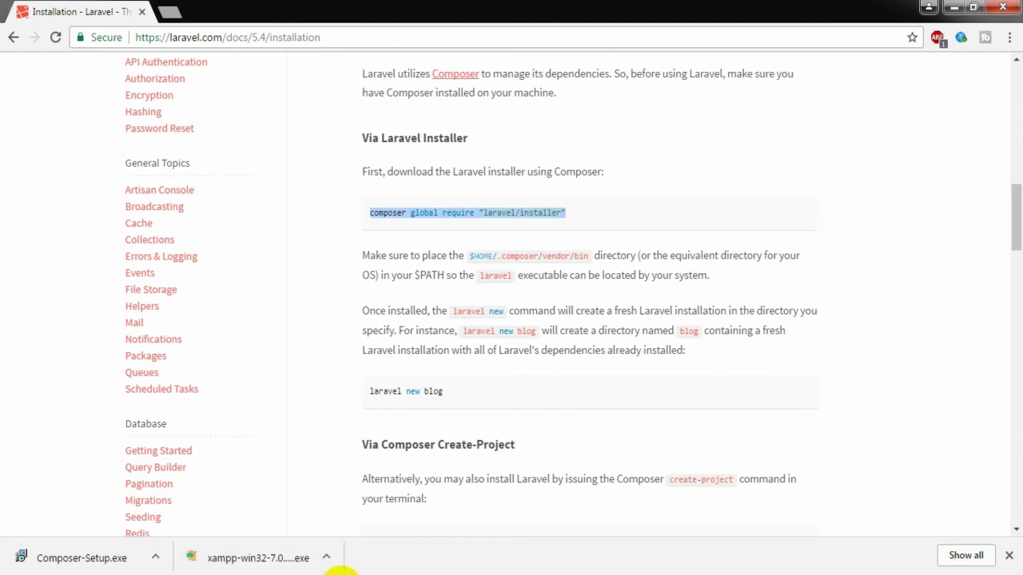
- Close the old Command Prompt window, open Git Bash and run the copied composer global require "laravel/installer" command
key("alt+Tab")
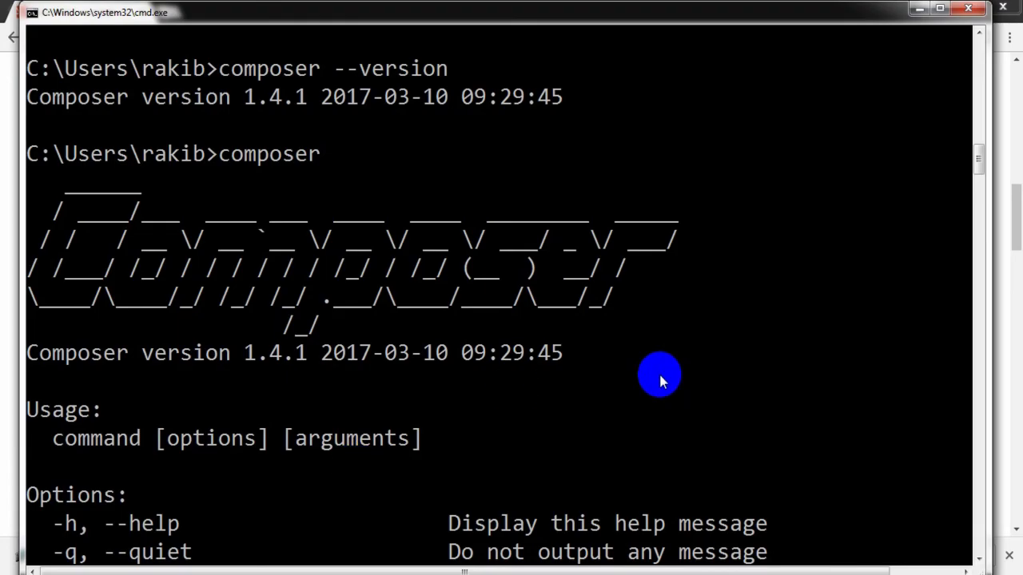
left_click(978, 12)
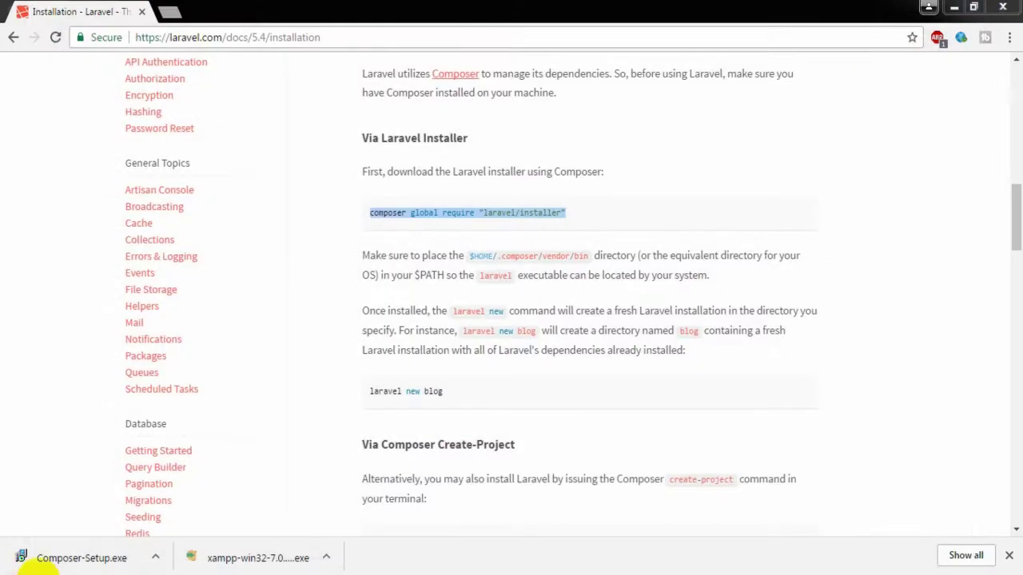
left_click(15, 562)
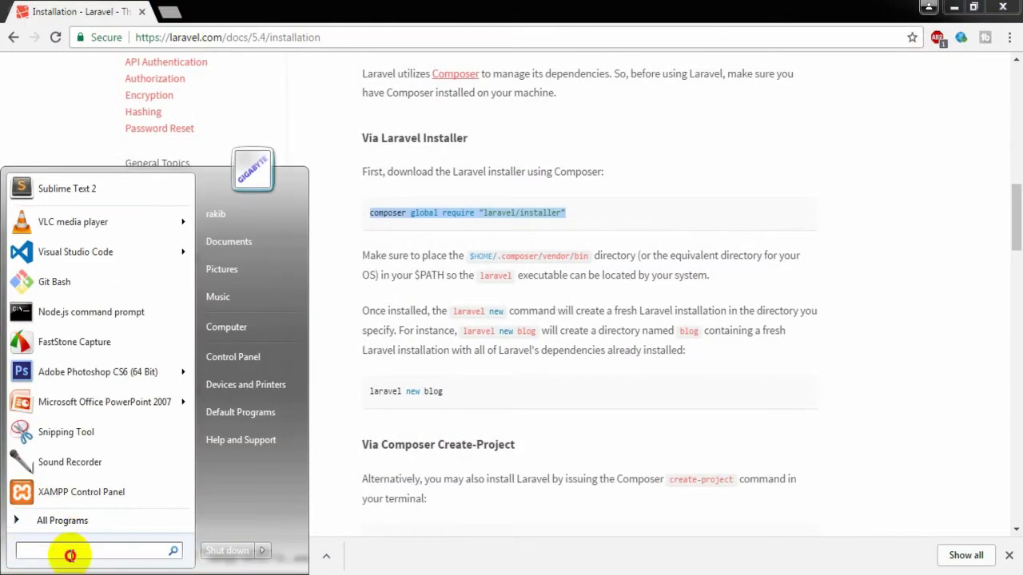
left_click(48, 283)
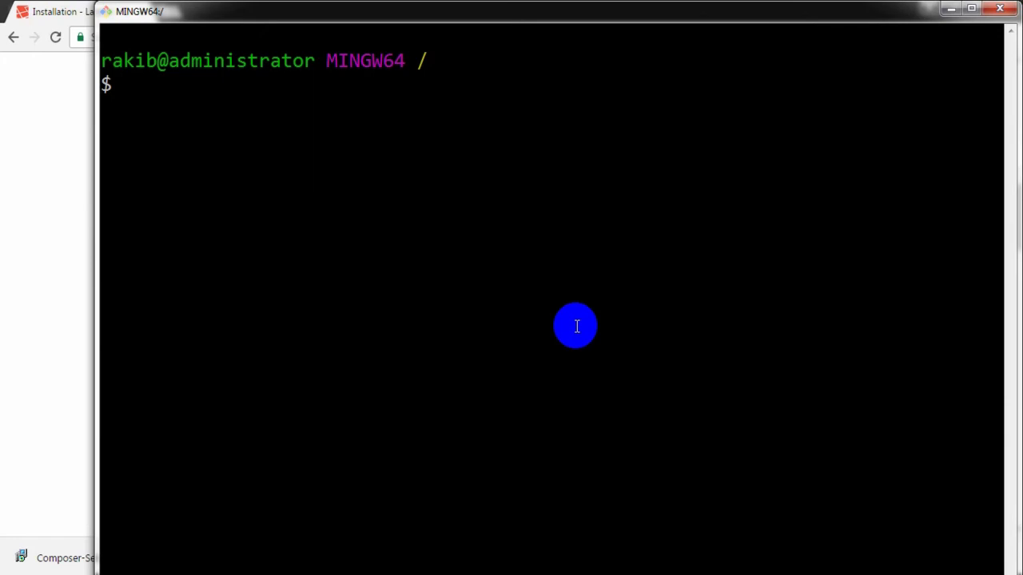
right_click(202, 97)
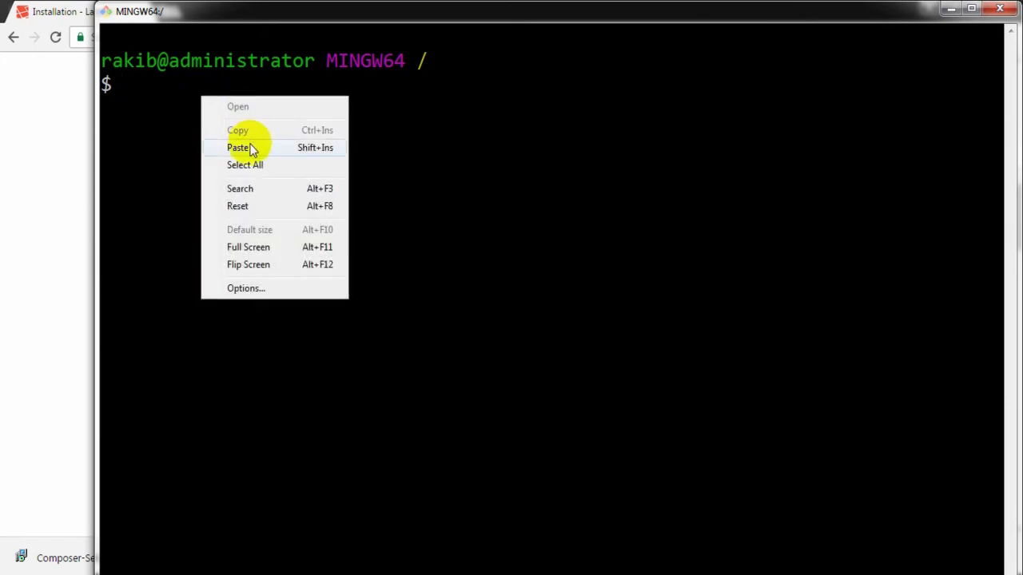
left_click(248, 149)
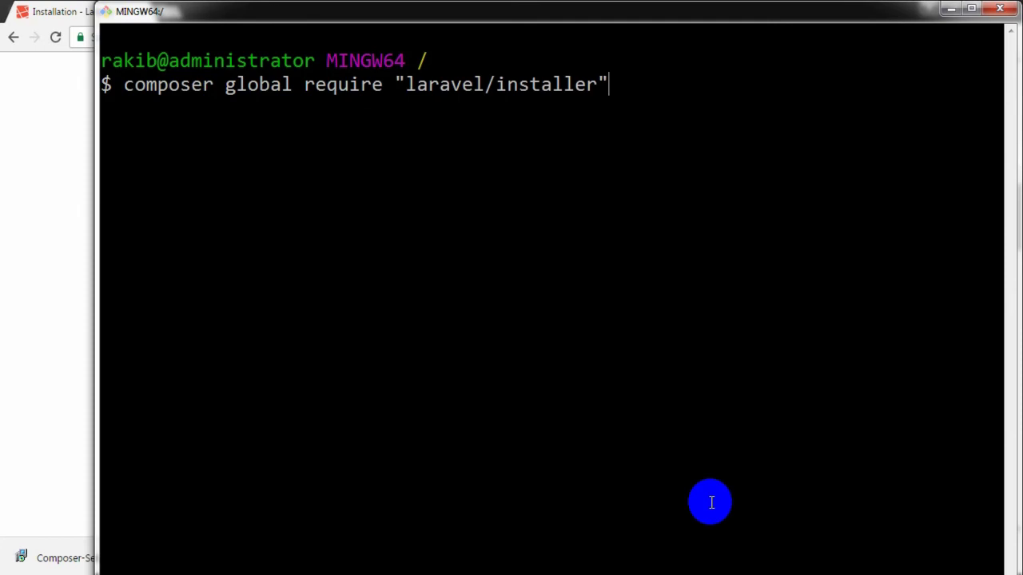
key("Return")
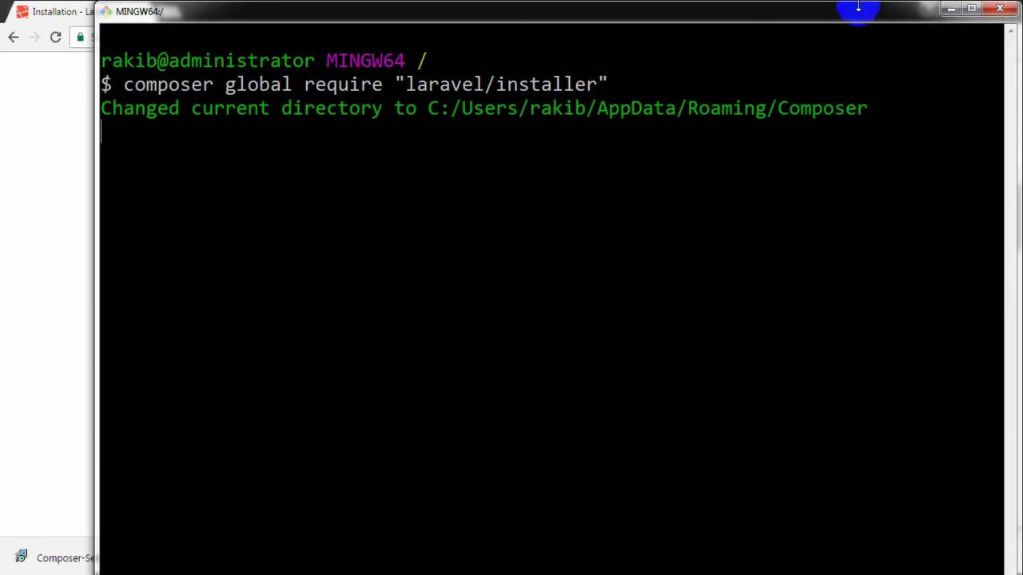
left_click_drag(857, 8, 856, 31)
left_click_drag(753, 41, 744, 18)
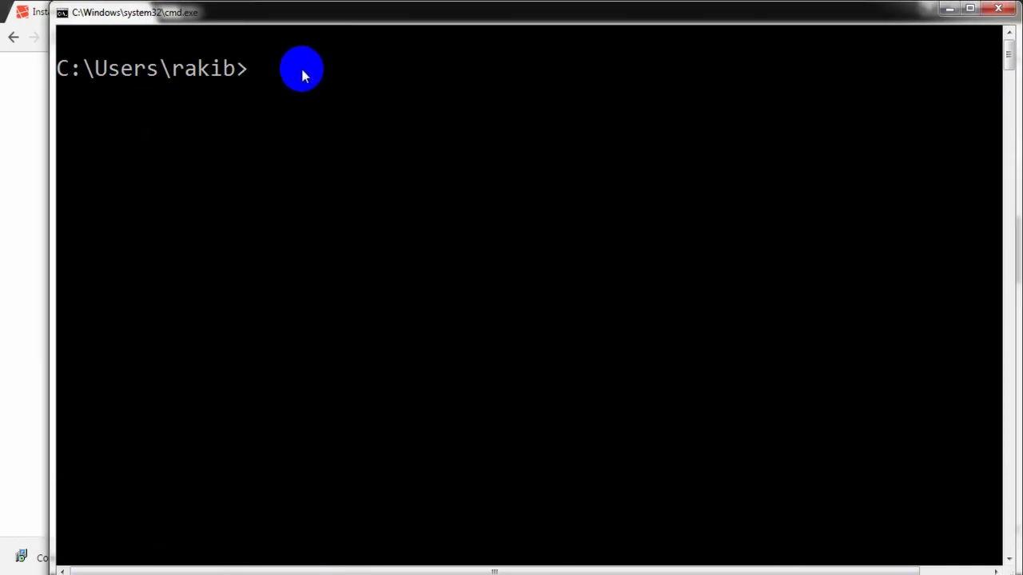
- In the Command Prompt, change to the desktop folder and create a Laravel project with laravel new myblog1
type("cd")
type("desktop")
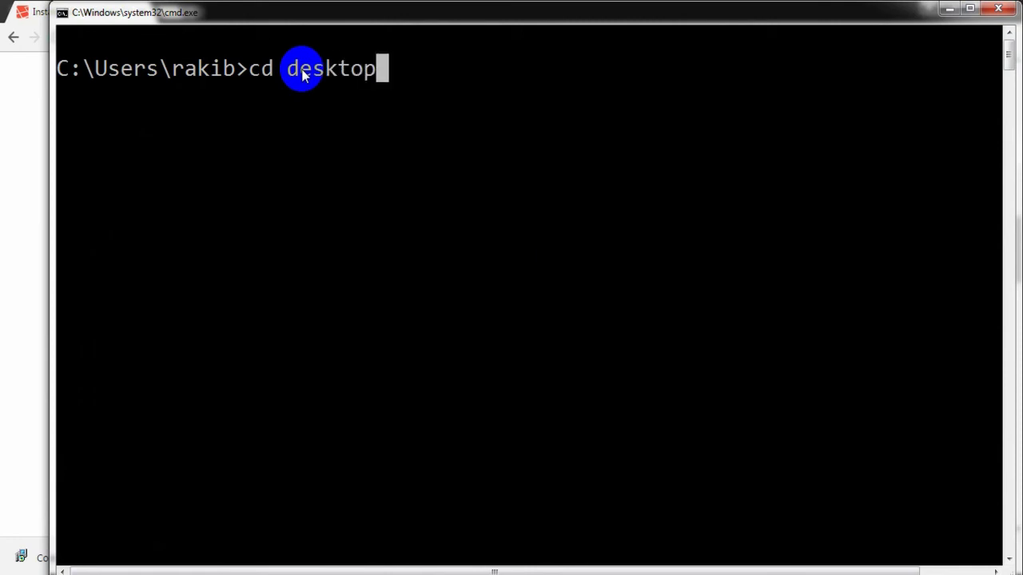
key("Return")
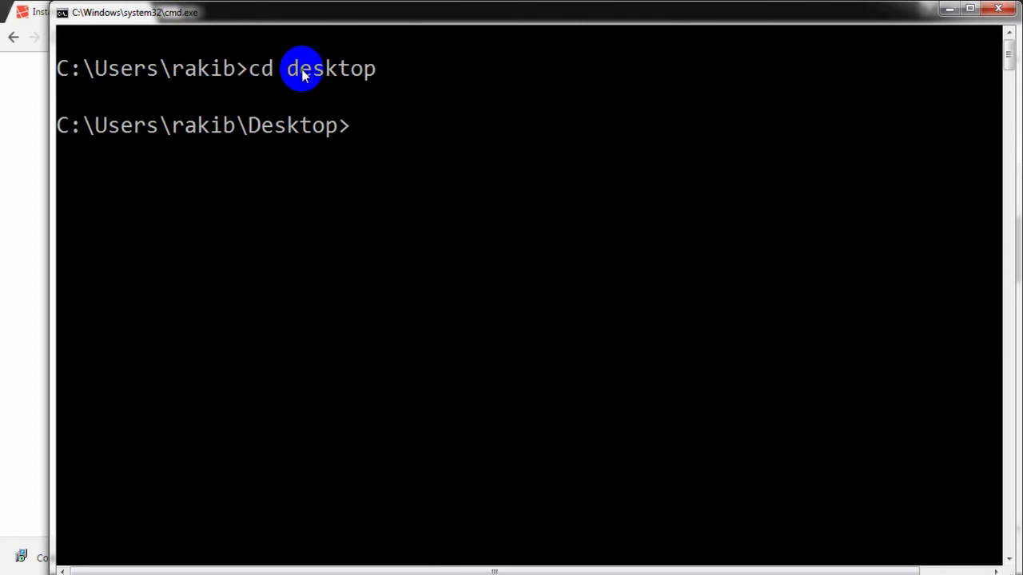
type("laravel")
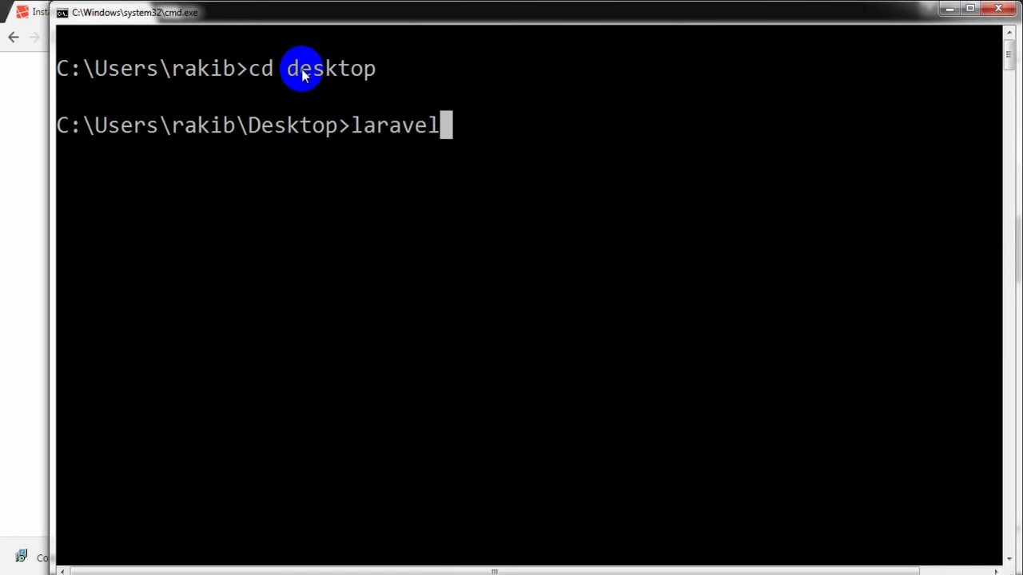
type(" new")
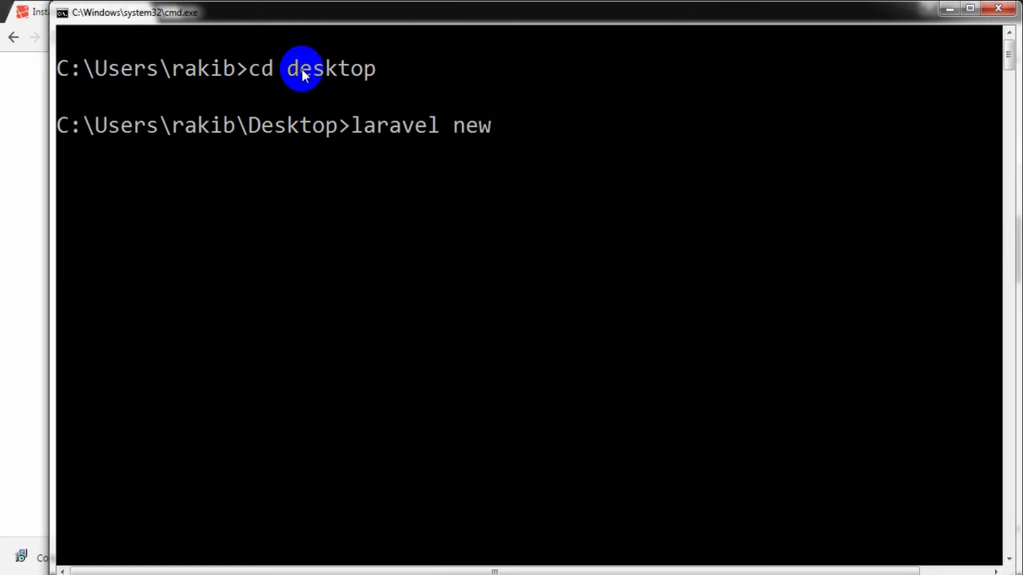
type(" myblog")
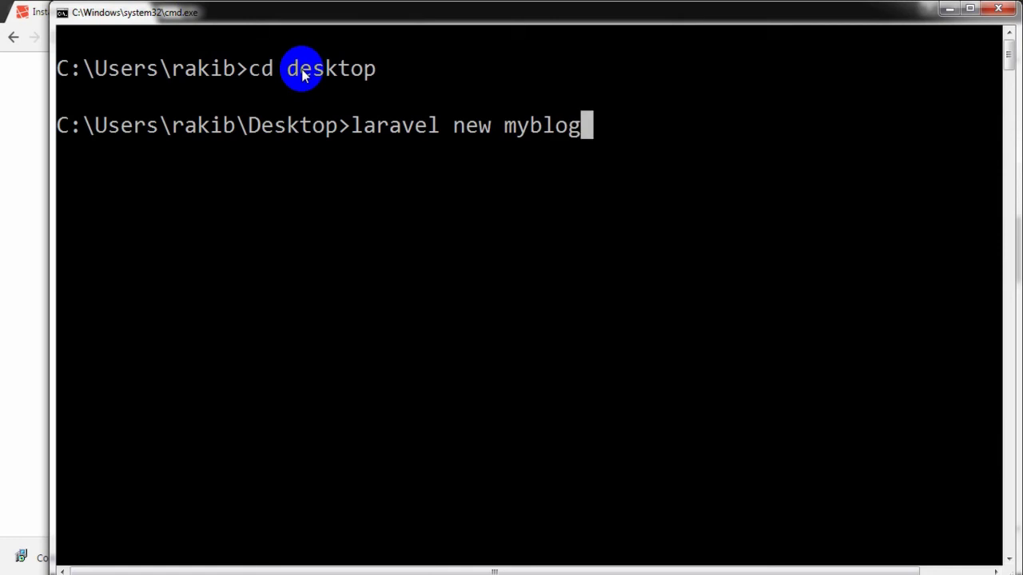
type("1")
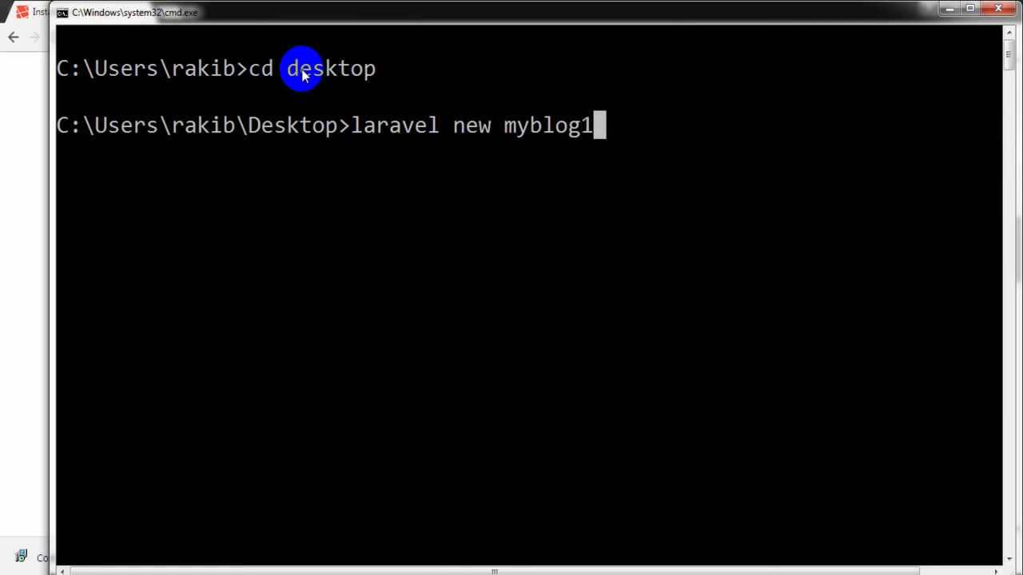
key("Return")
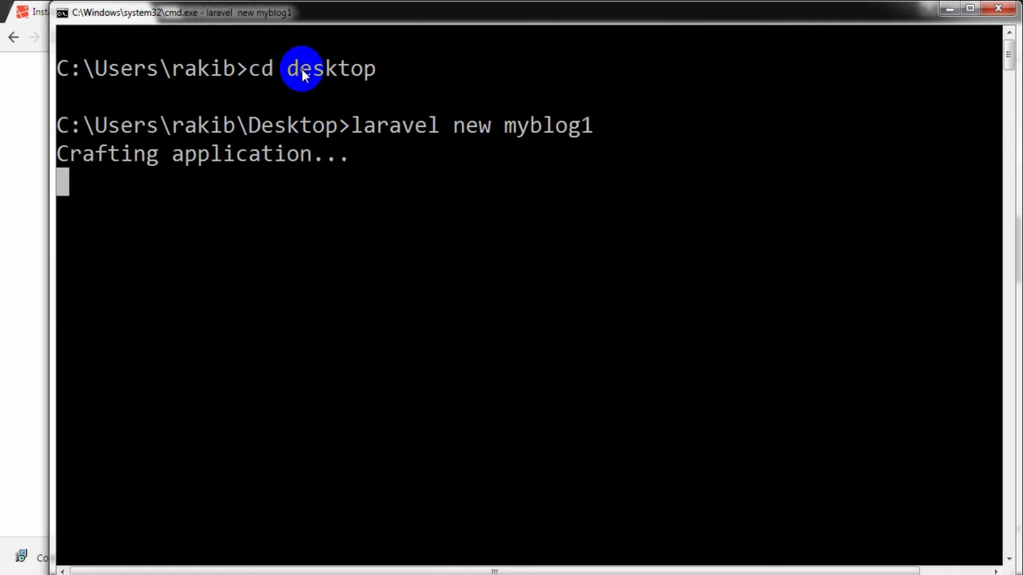
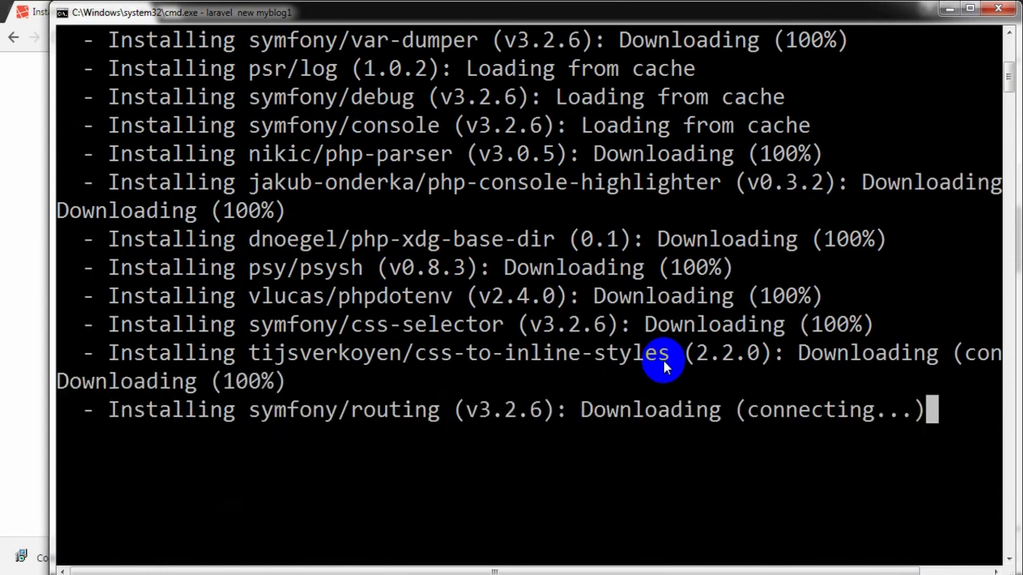
- Review the package installation output of the new Laravel project, and minimize the Command Prompt window
scroll(634, 355, "up", 5)
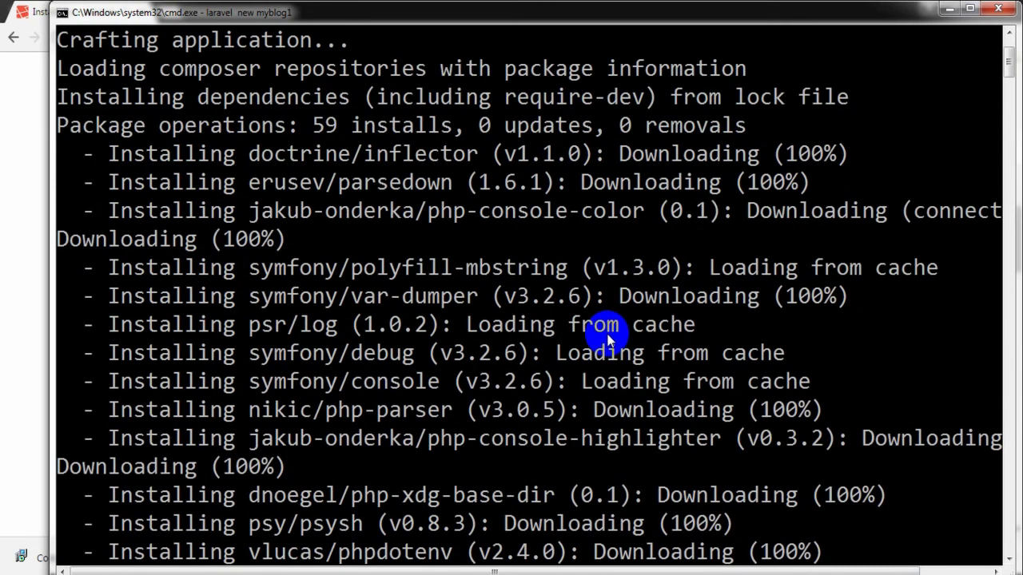
scroll(588, 270, "down", 4)
scroll(606, 337, "down", 2)
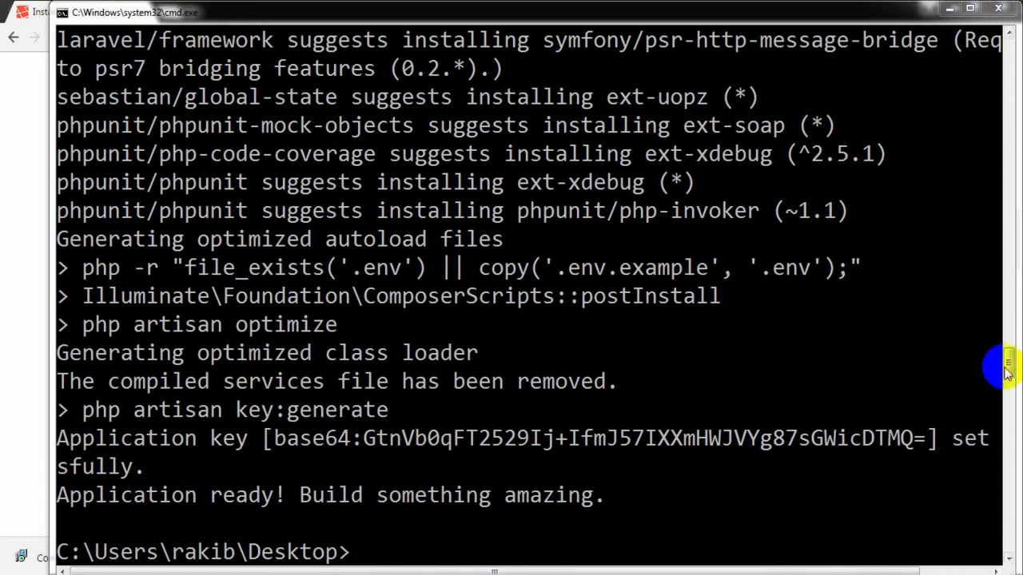
left_click_drag(1011, 366, 1011, 360)
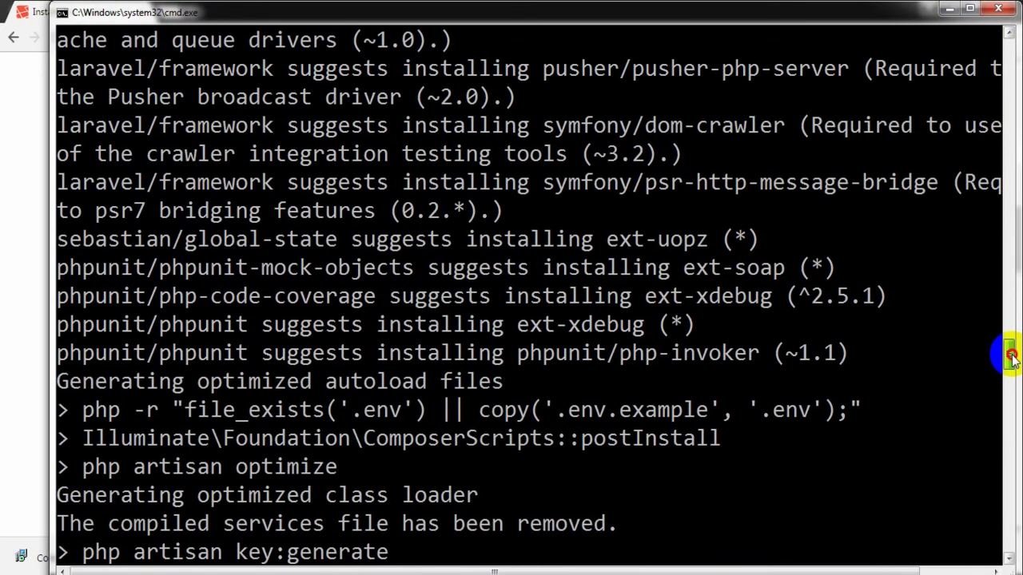
left_click(949, 8)
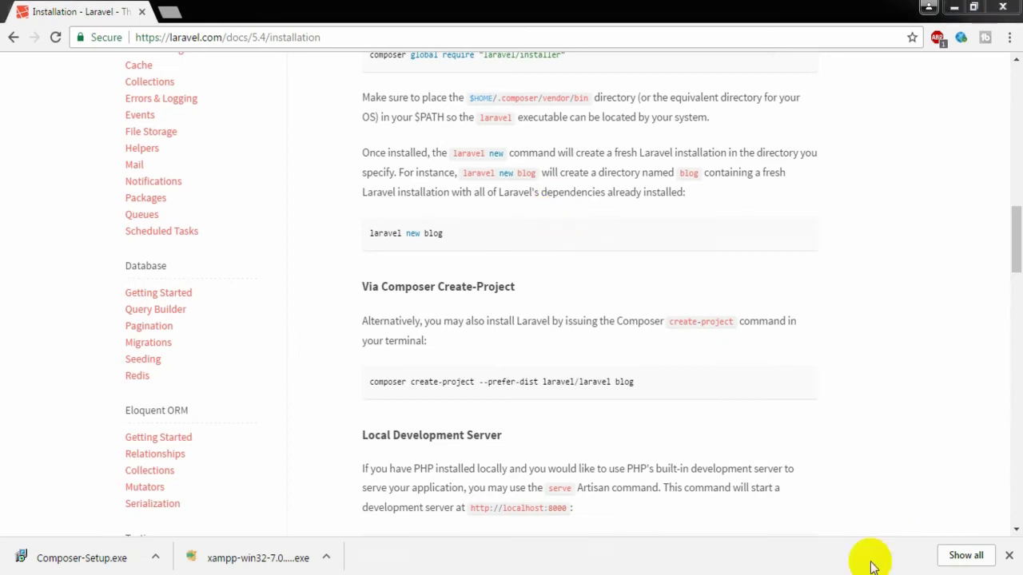
- Stop the MySQL and Apache modules in the XAMPP Control Panel and close its window
left_click(818, 570)
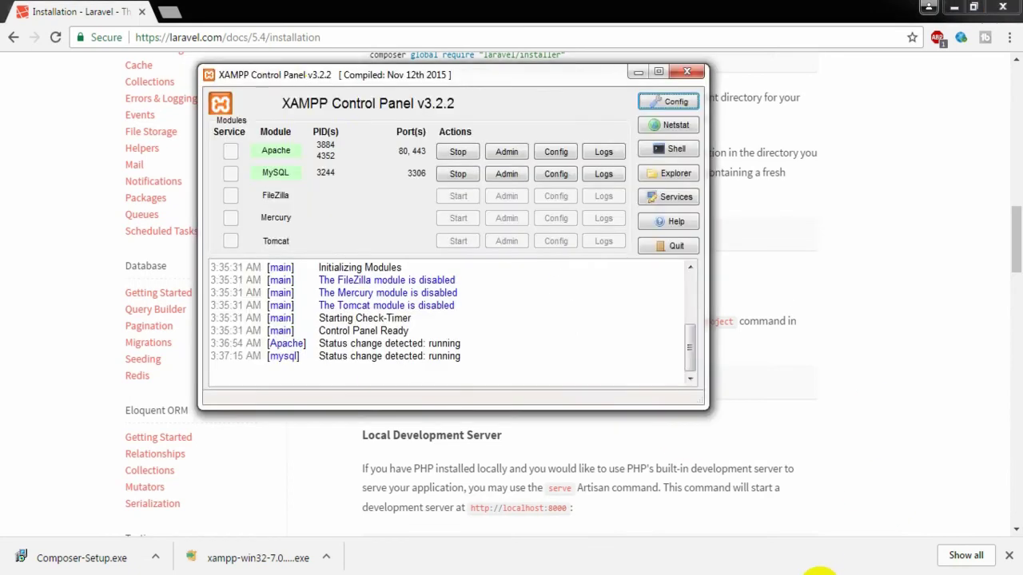
left_click(459, 175)
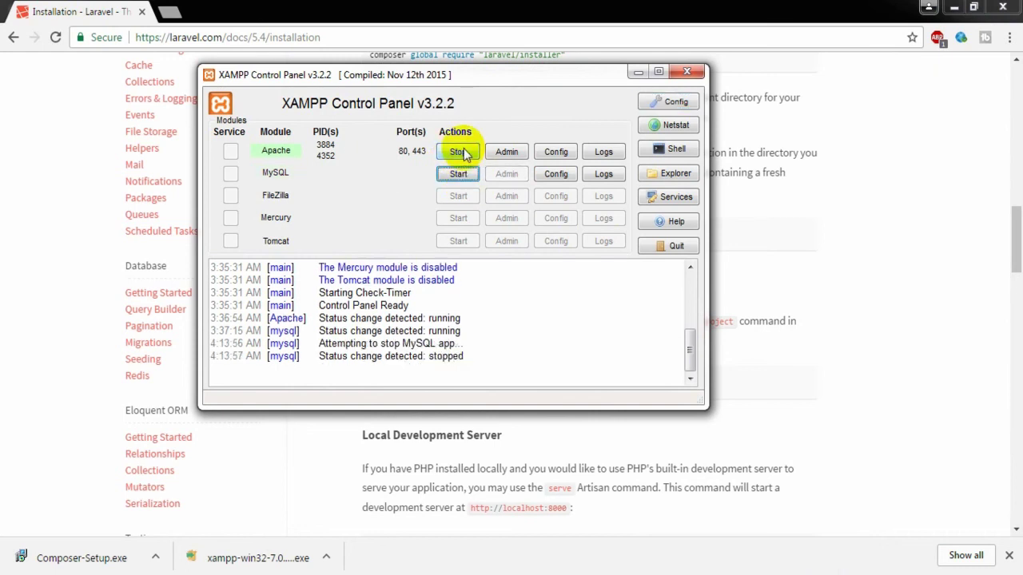
left_click(461, 152)
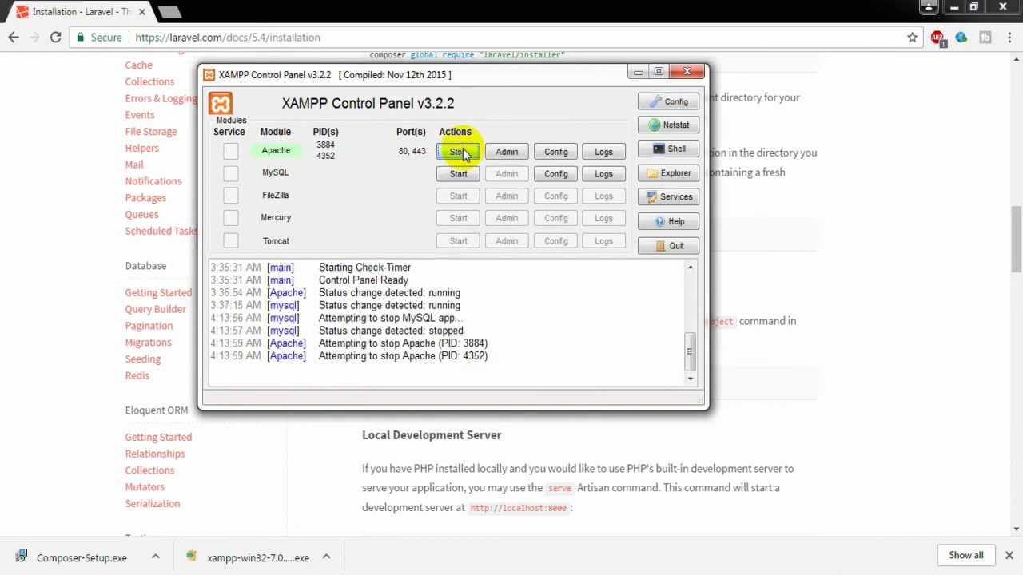
left_click(700, 73)
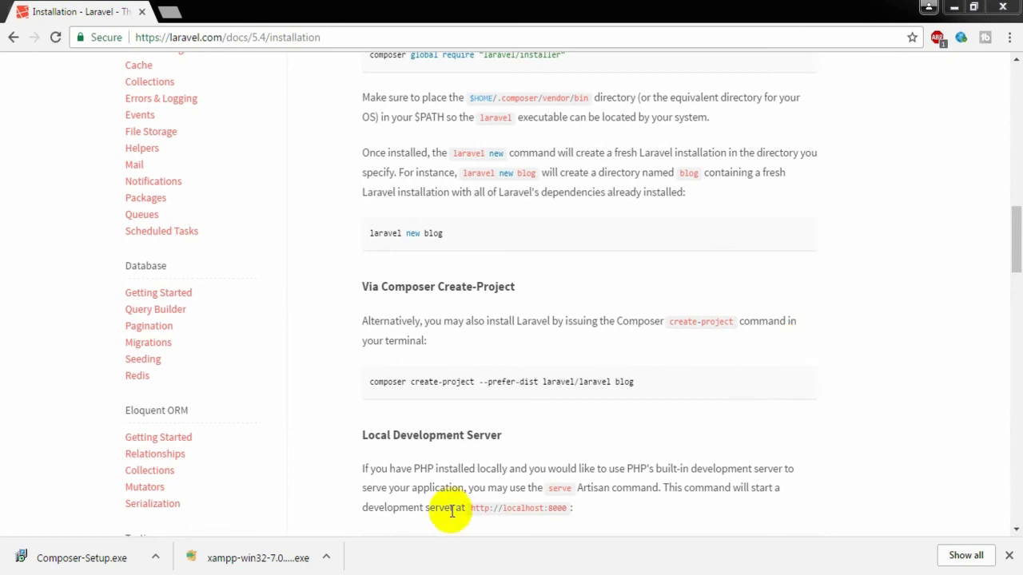
- Minimize the browser, open Git Bash in the desktop's myblog1 folder and start the development server with php artisan serve
left_click(955, 7)
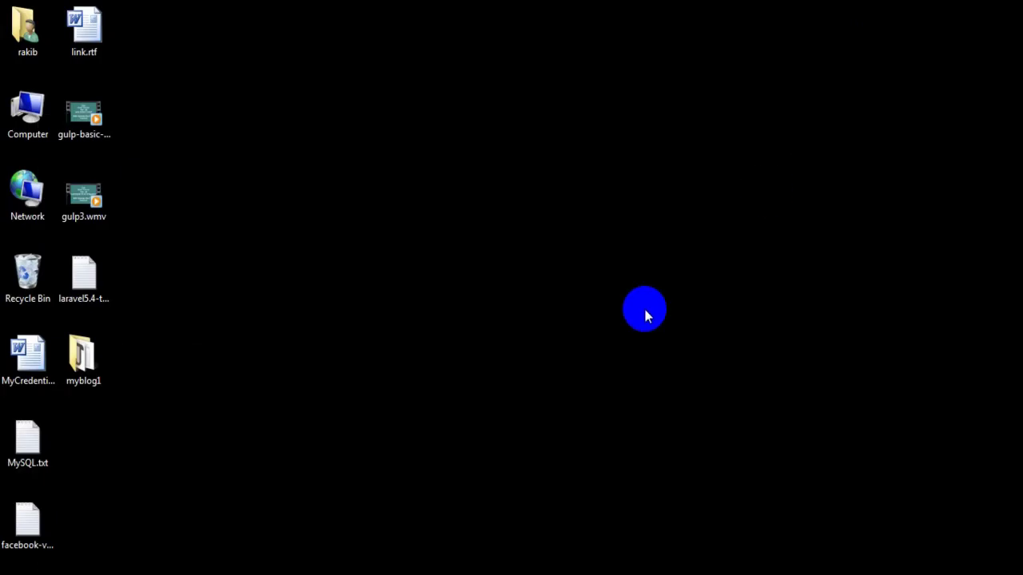
left_click_drag(130, 380, 90, 363)
right_click(90, 364)
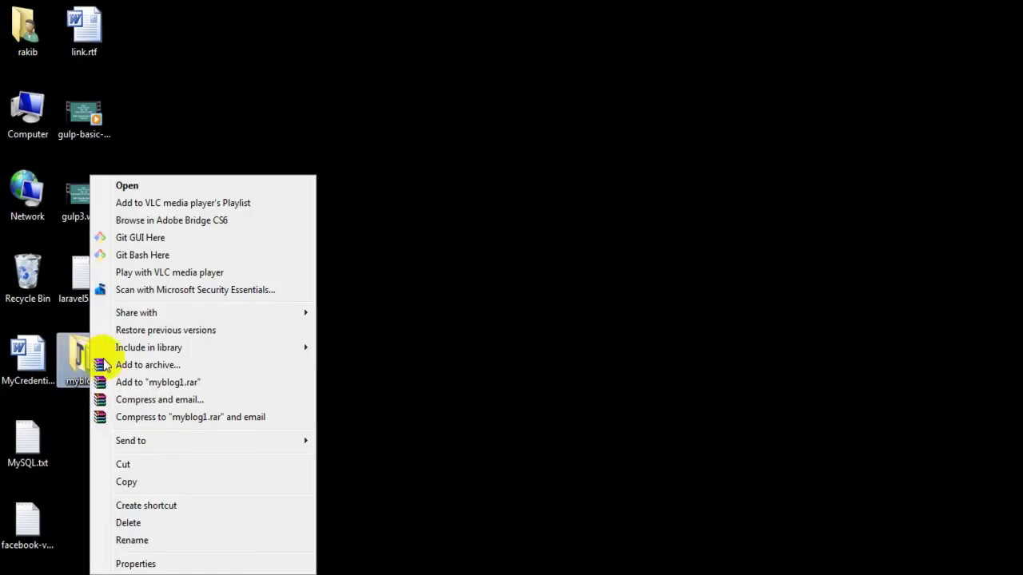
left_click(197, 257)
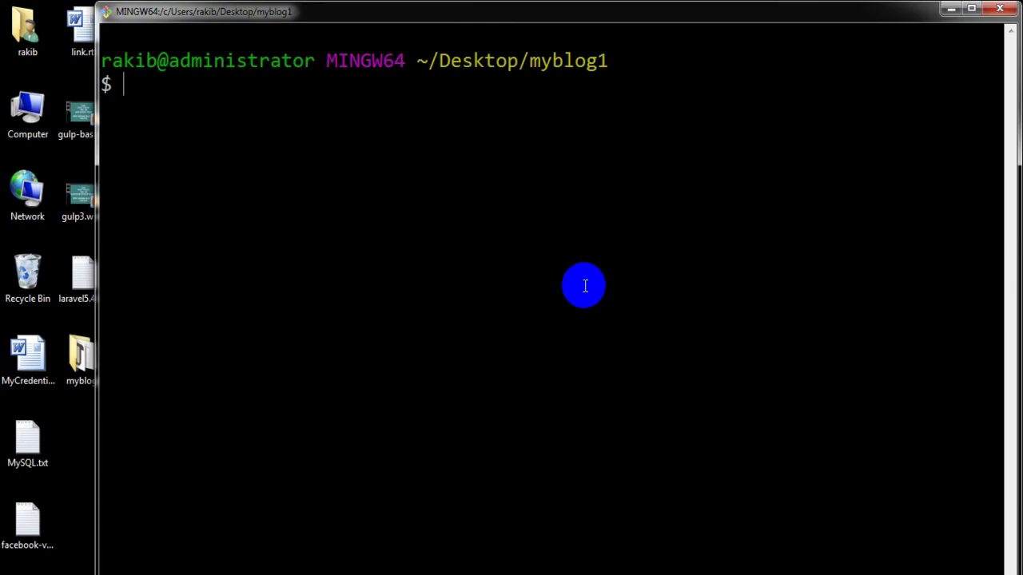
type("php artisa")
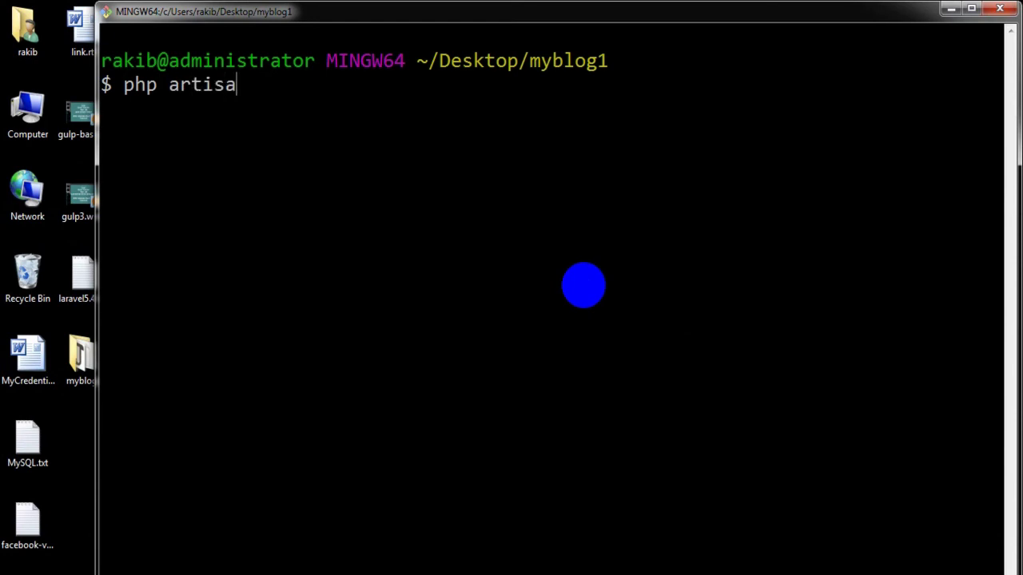
type("n serve")
key("Return")
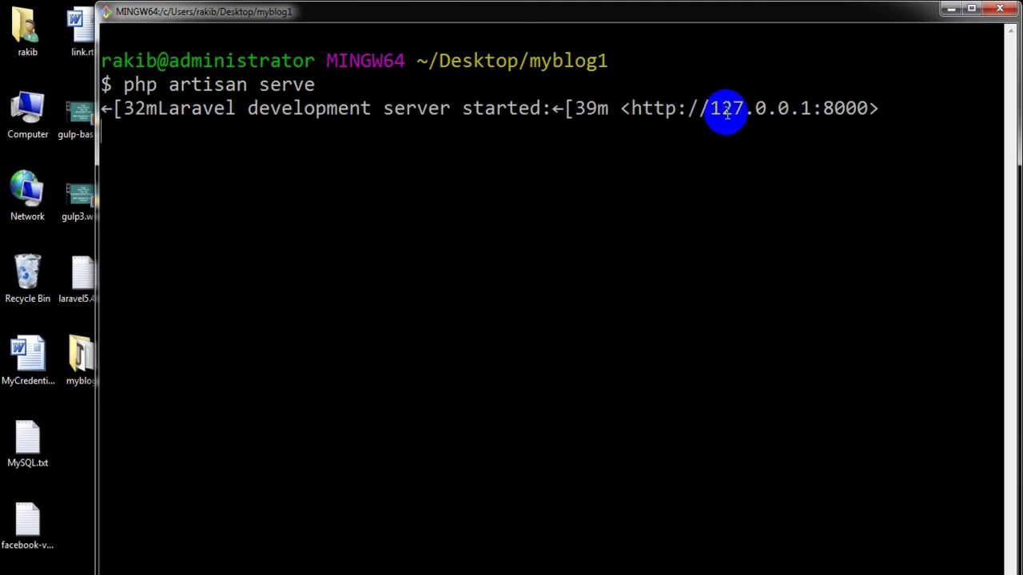
- Minimize the Git Bash window, switch to Chrome and load localhost:8000 in a new tab
left_click(950, 8)
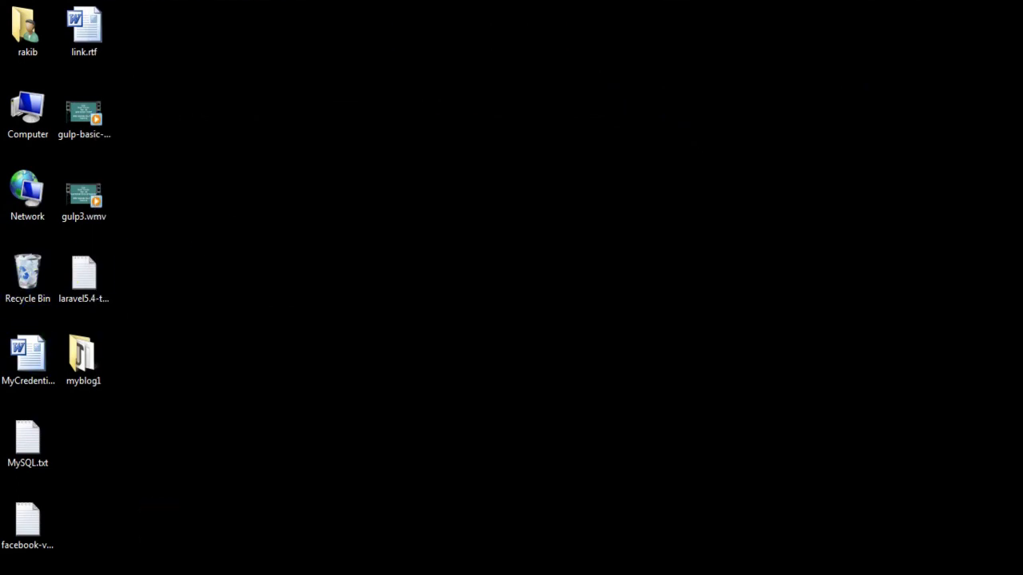
key("alt+Tab")
left_click(178, 10)
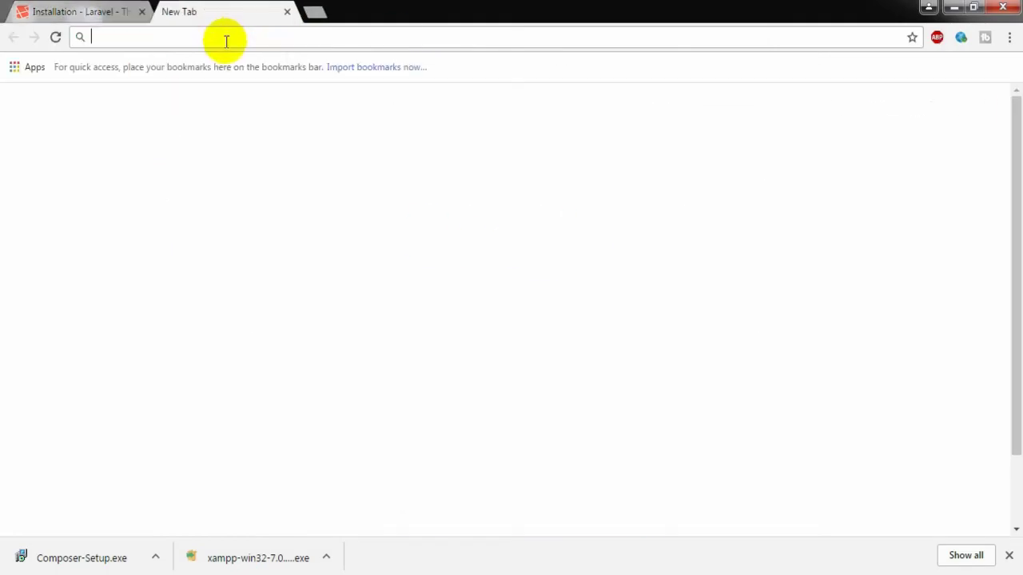
type("lo")
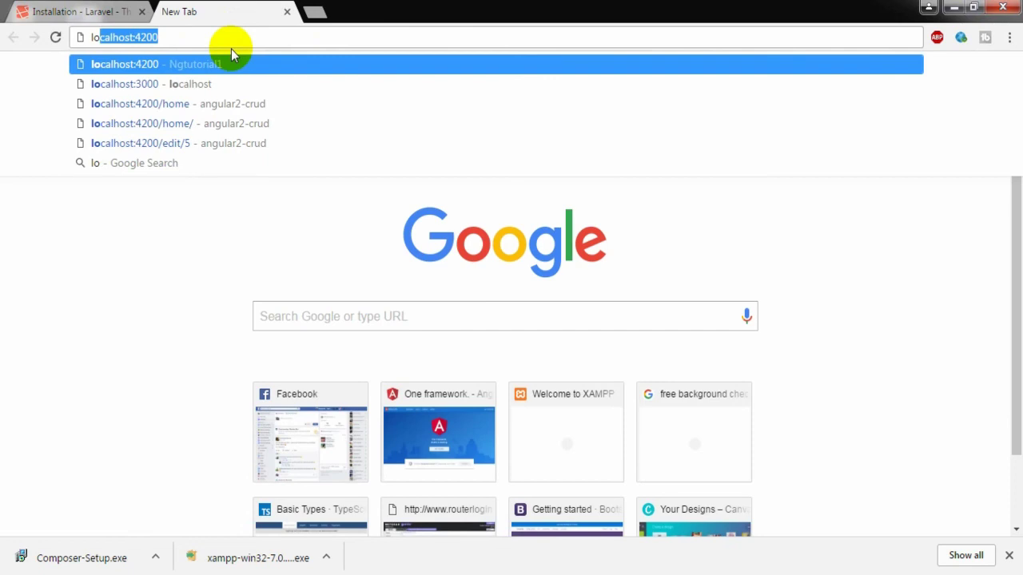
type("calho")
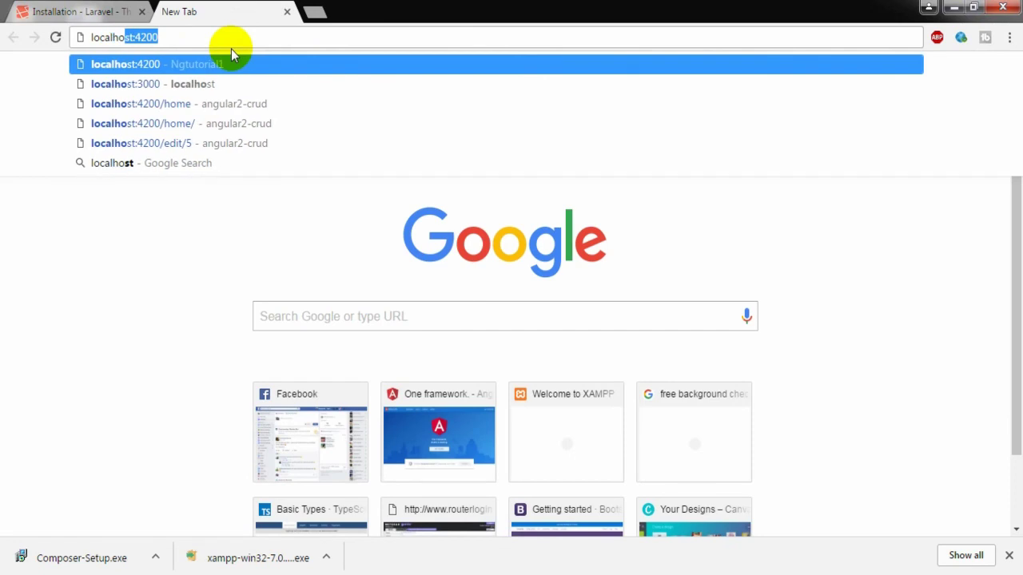
type("st:8000")
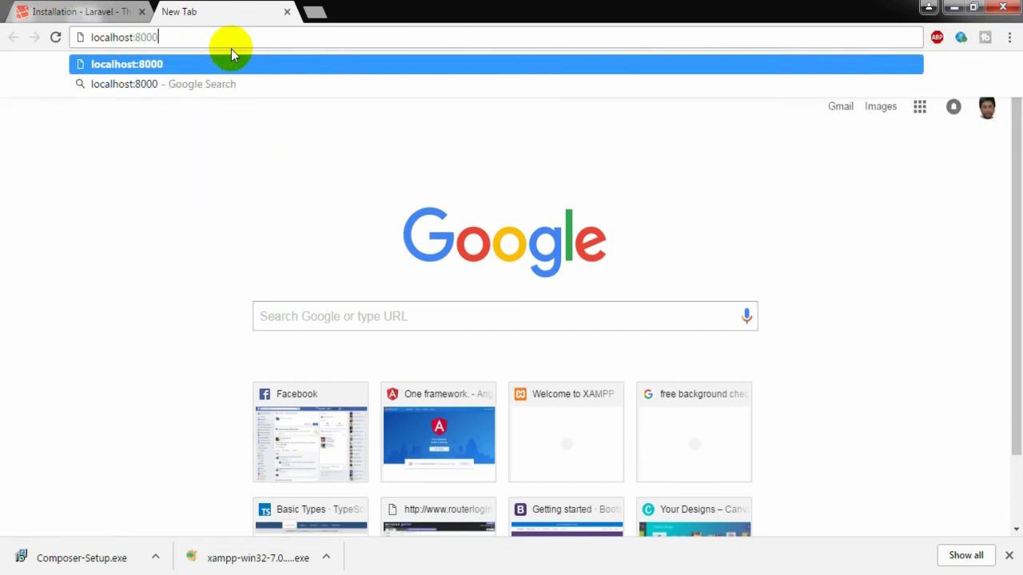
key("Return")
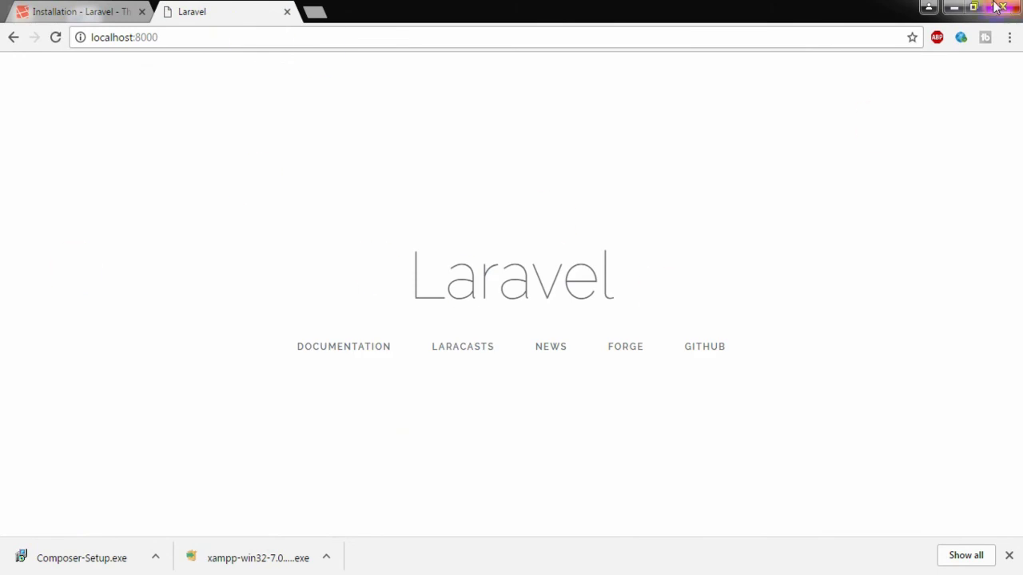
- Minimize the browser, launch Visual Studio Code and close the previously opened lesson3-2 folder
left_click(951, 8)
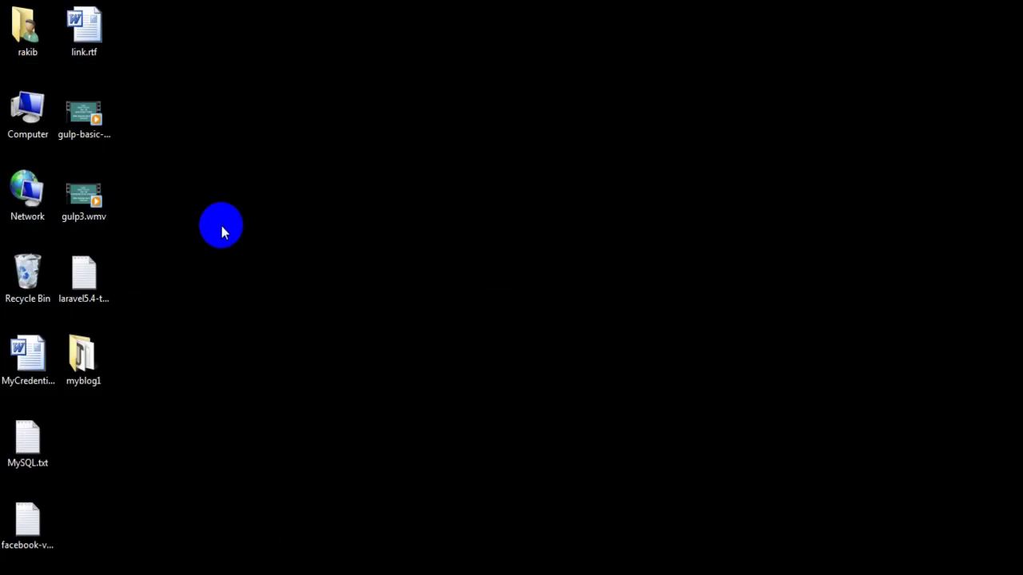
left_click(24, 574)
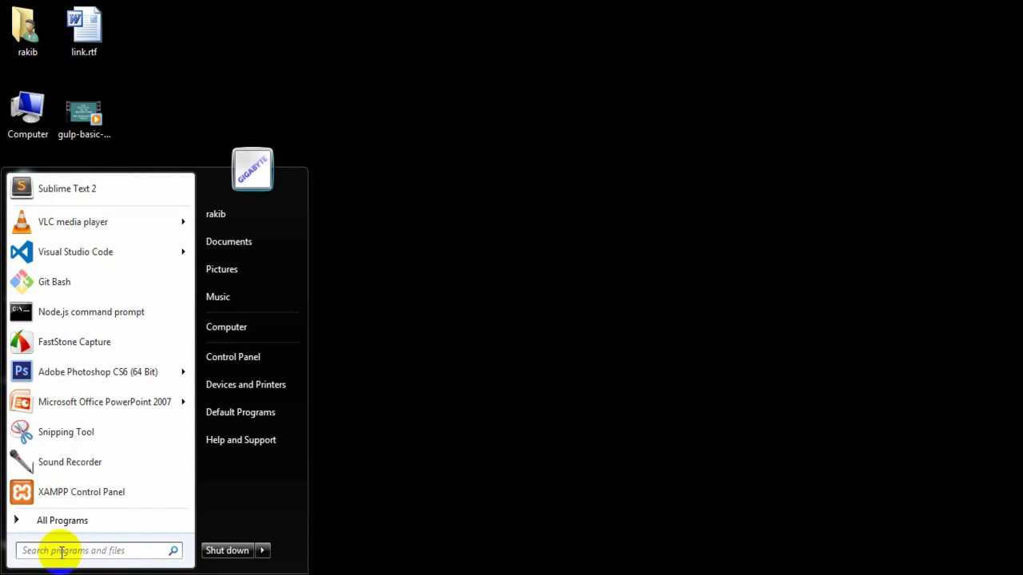
type("v")
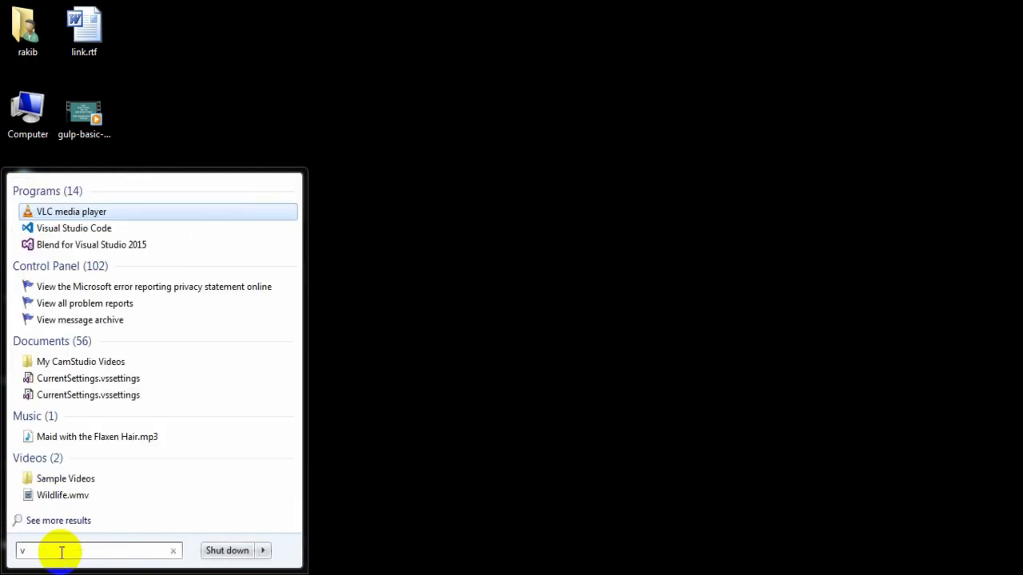
key("Down")
key("Return")
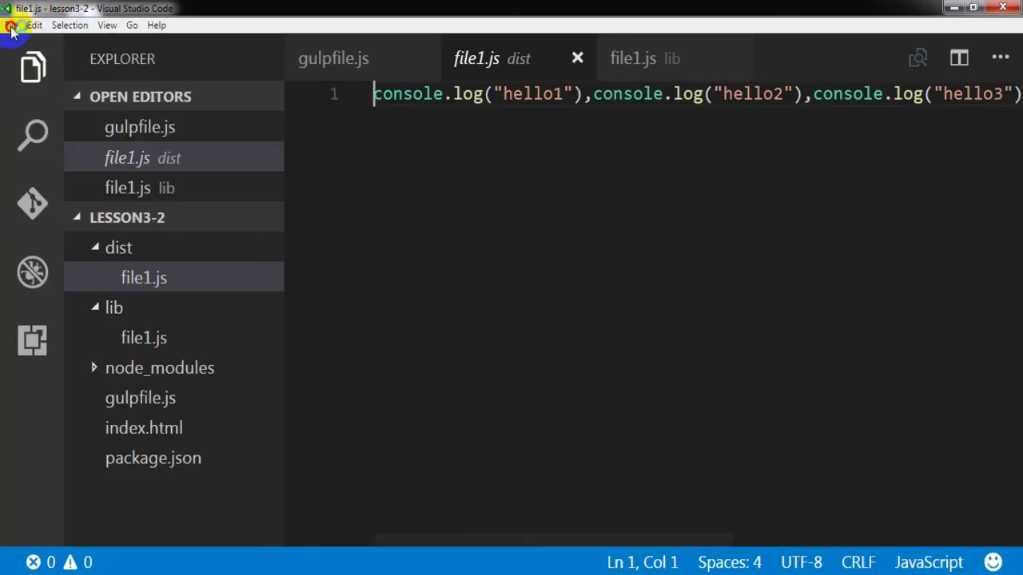
left_click(12, 25)
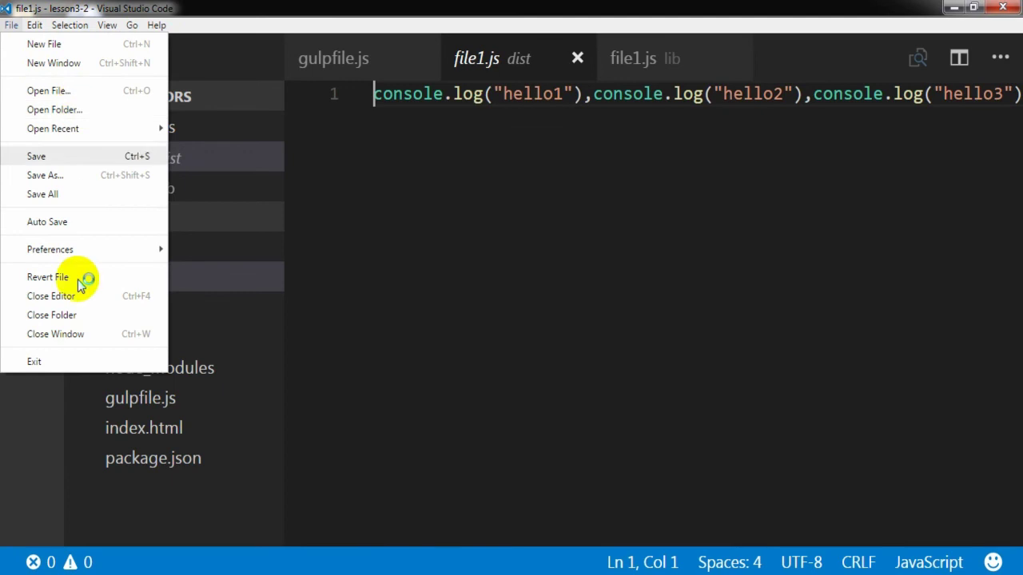
left_click(78, 314)
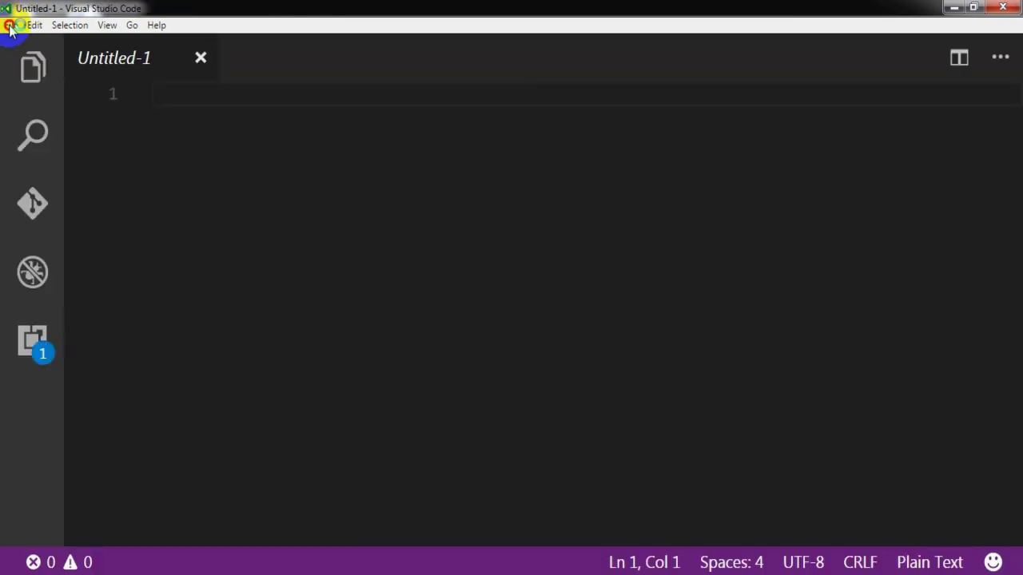
- Open the myblog1 folder from the desktop as the project folder
left_click(10, 26)
left_click(66, 110)
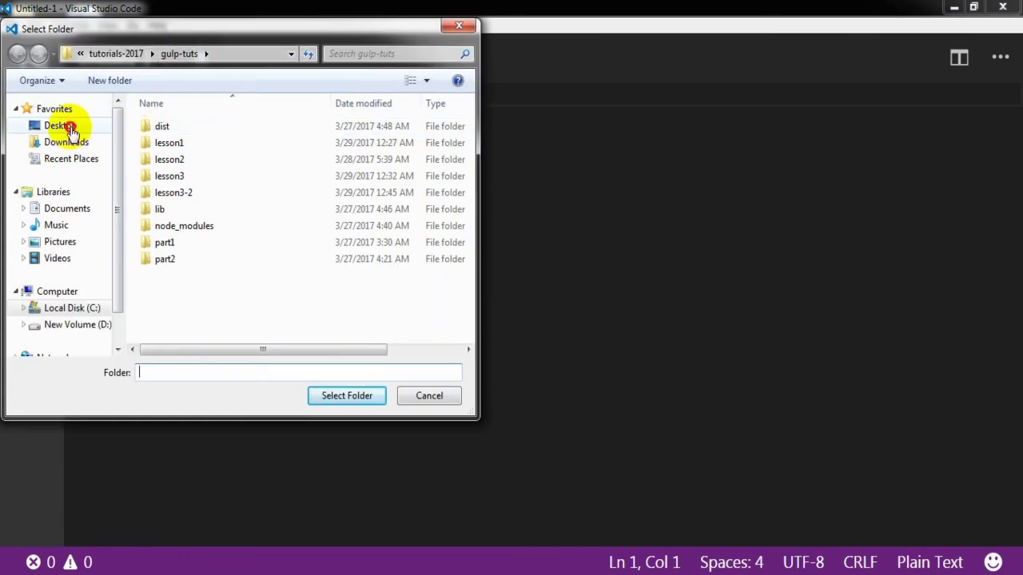
left_click(64, 126)
left_click(201, 304)
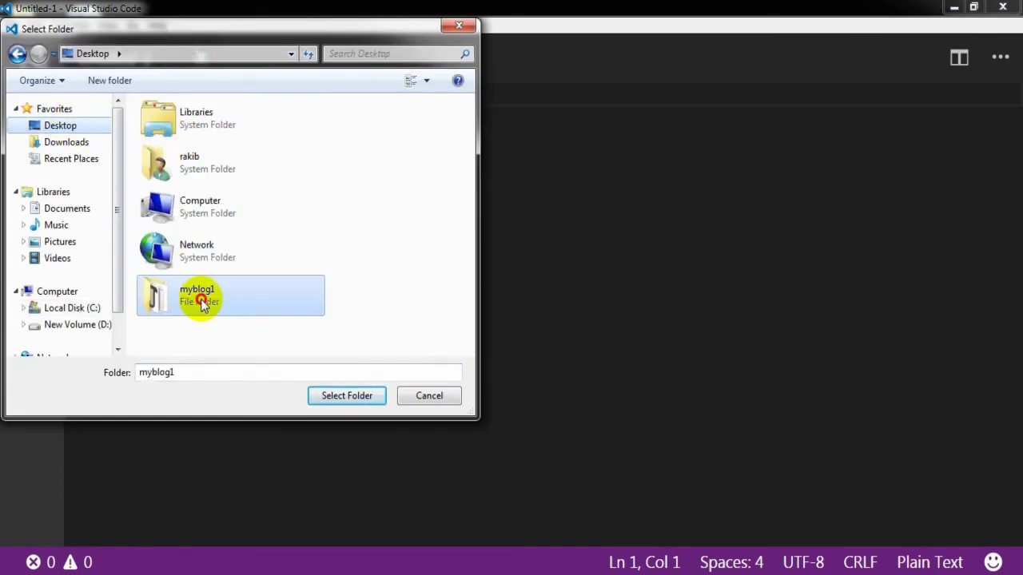
left_click(336, 396)
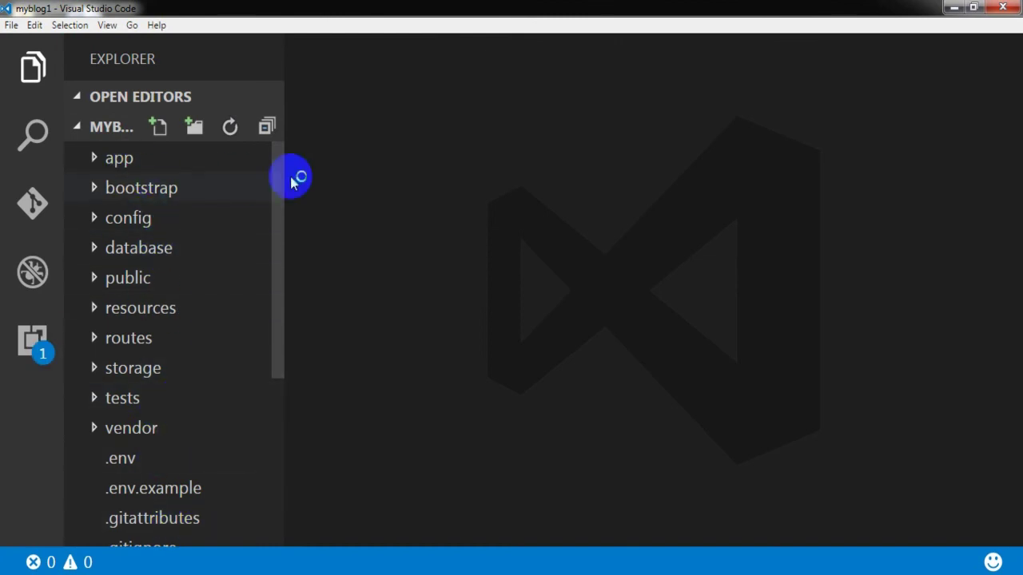
- Widen the file explorer slightly and open welcome.blade.php from the resources/views folder
left_click_drag(286, 176, 296, 176)
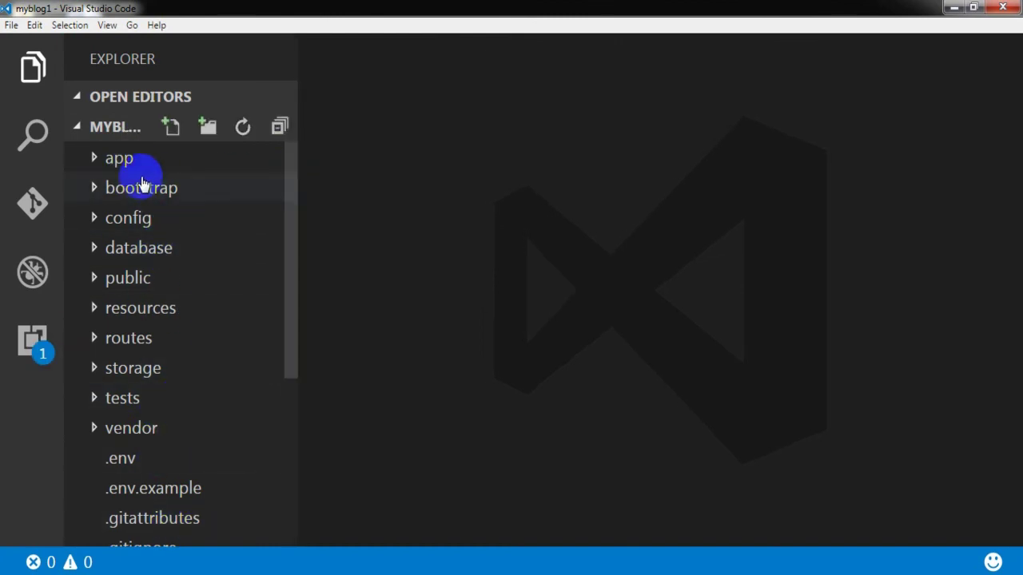
left_click_drag(292, 357, 309, 318)
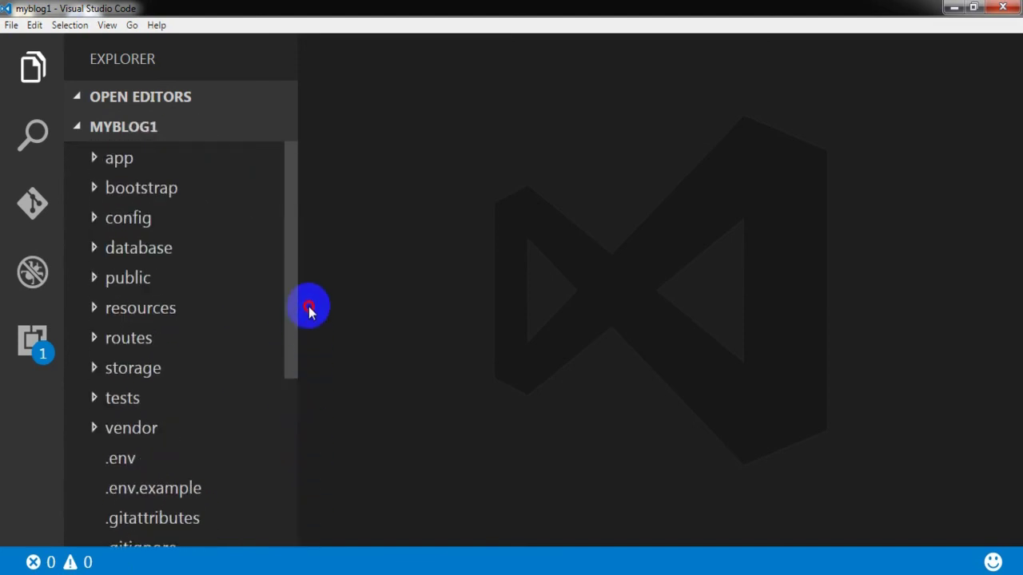
left_click(140, 312)
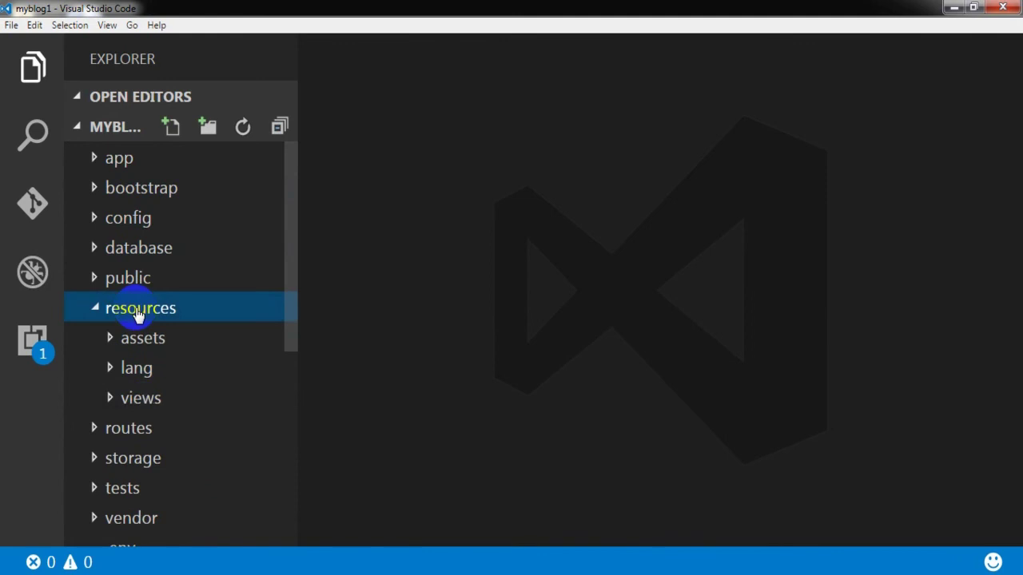
left_click(144, 398)
left_click(237, 431)
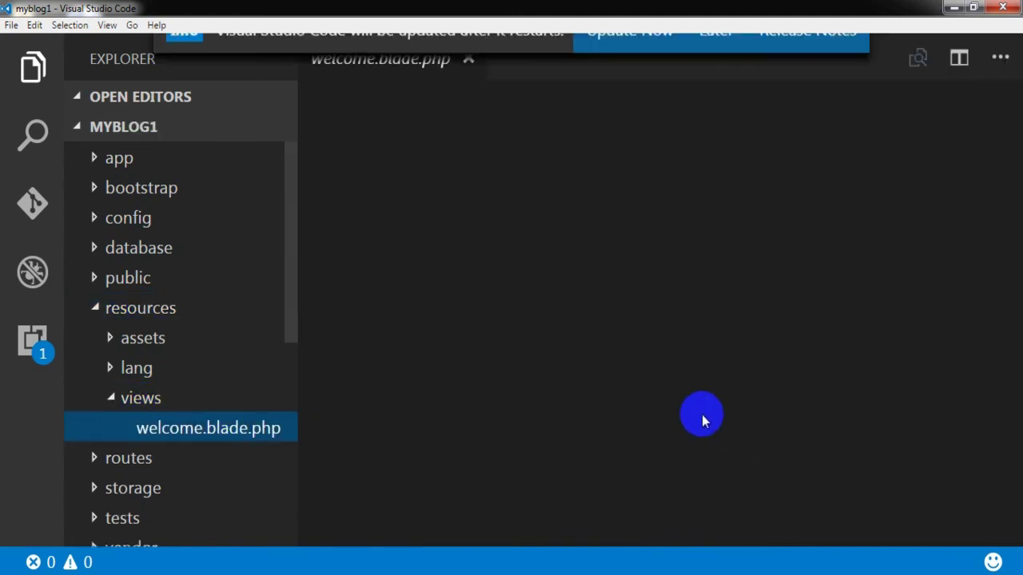
- Examine the styles and the body markup of welcome.blade.php
scroll(703, 400, "down", 4)
scroll(711, 383, "down", 10)
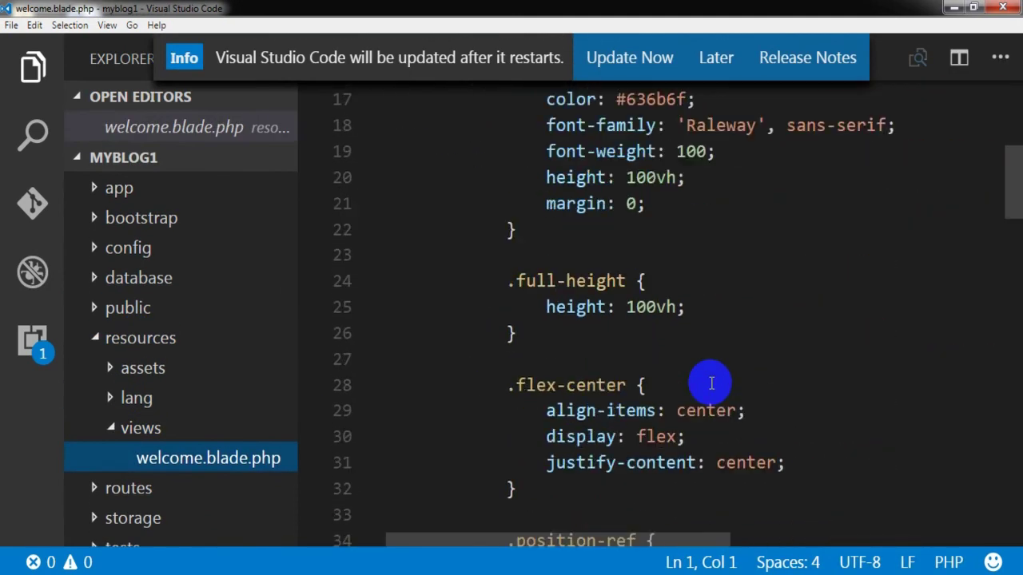
scroll(711, 383, "down", 13)
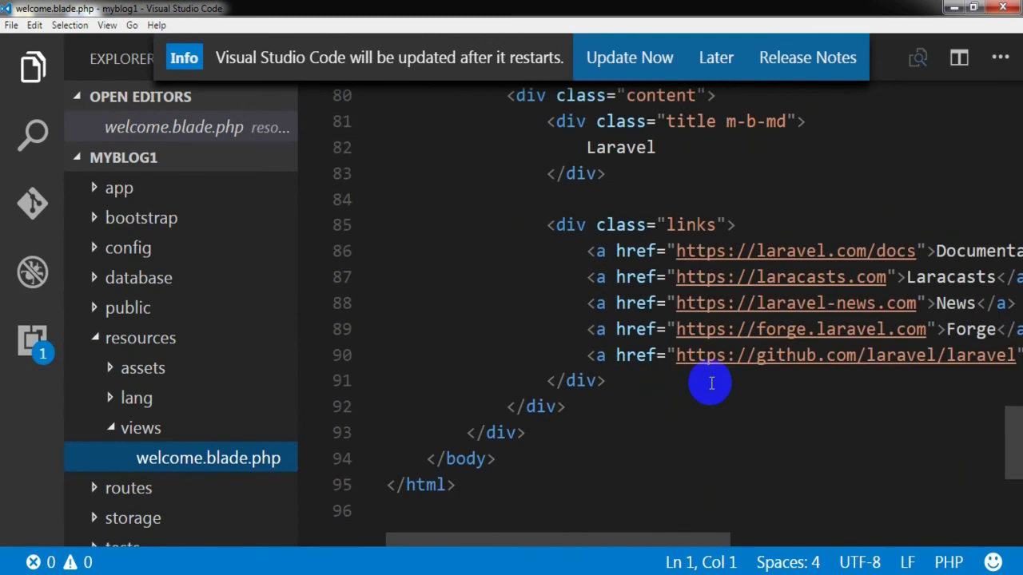
scroll(711, 384, "down", 4)
scroll(712, 375, "up", 6)
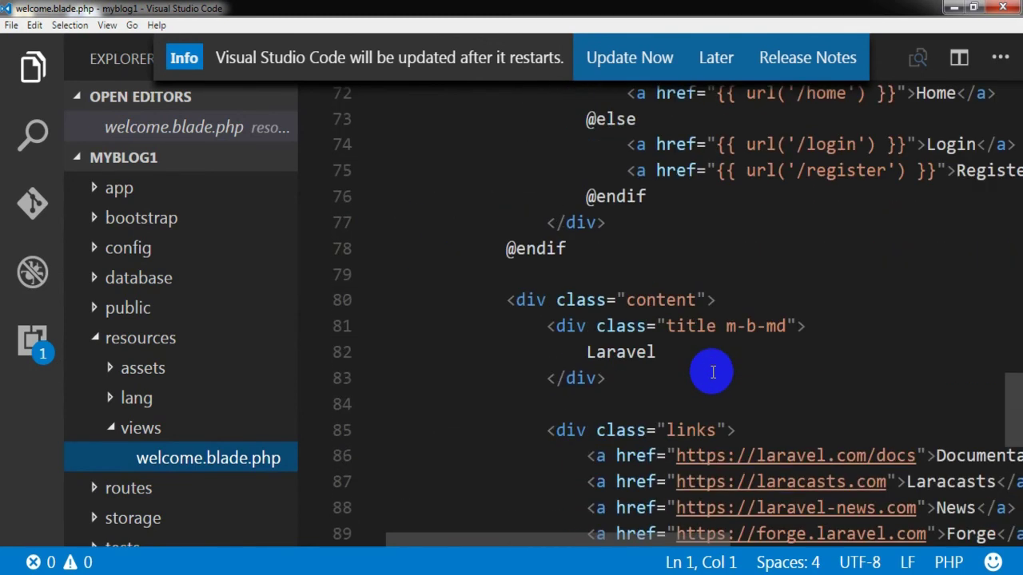
scroll(713, 371, "up", 6)
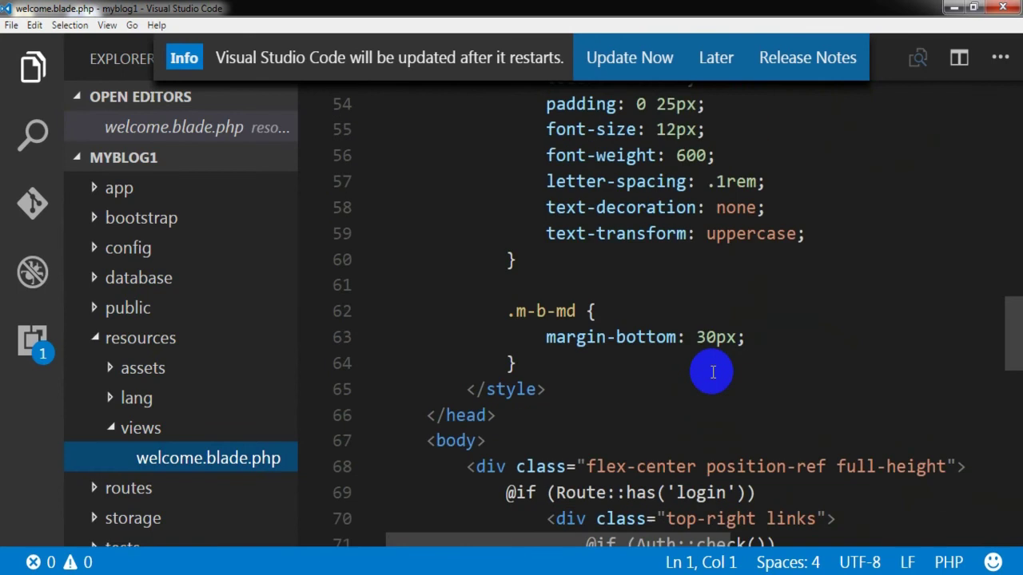
scroll(713, 371, "up", 12)
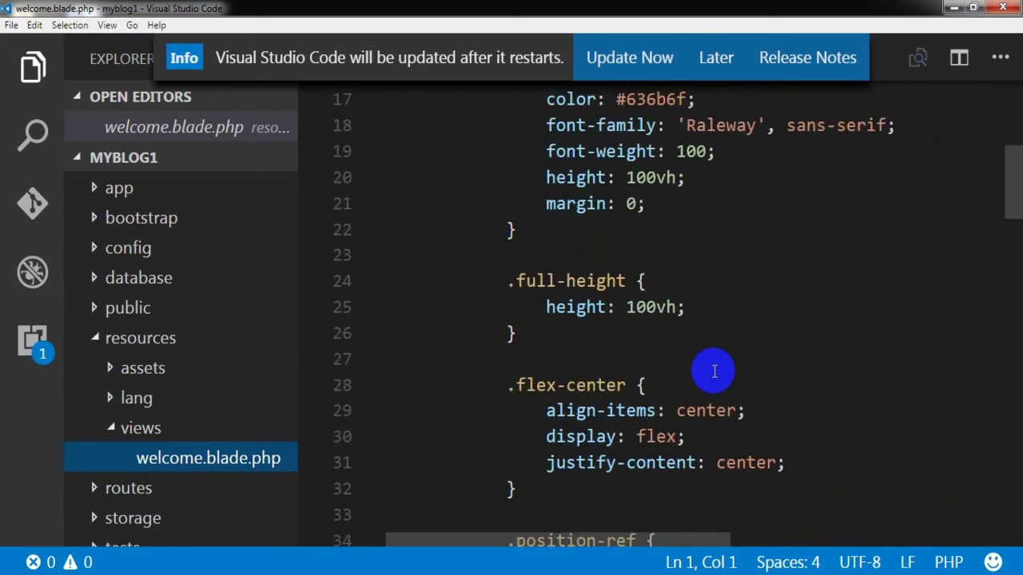
- Extend the Laravel heading in the title div on line 82 with "msg from", the sender's first name and an exclamation mark
scroll(714, 371, "down", 14)
scroll(714, 370, "down", 8)
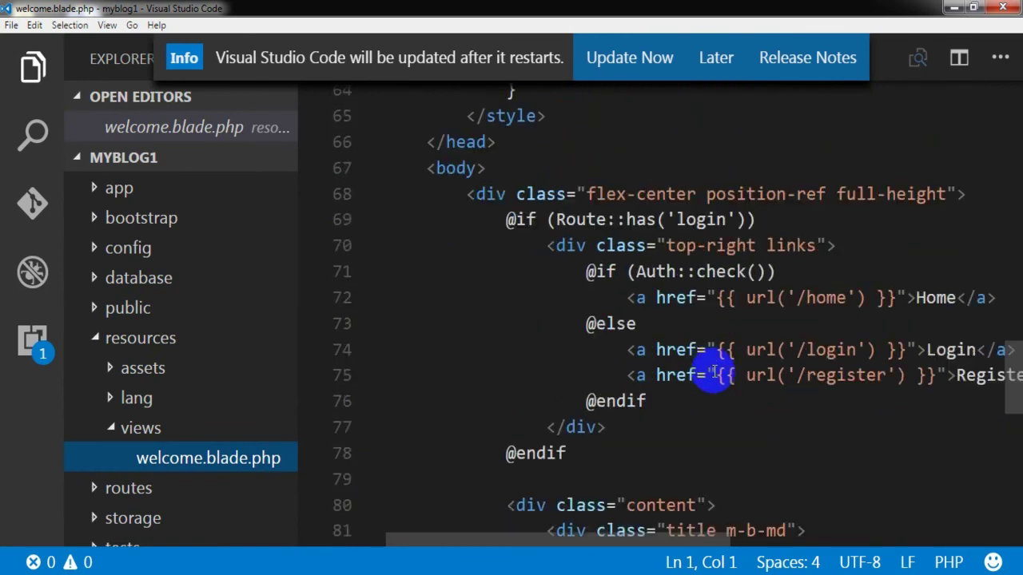
scroll(714, 371, "up", 2)
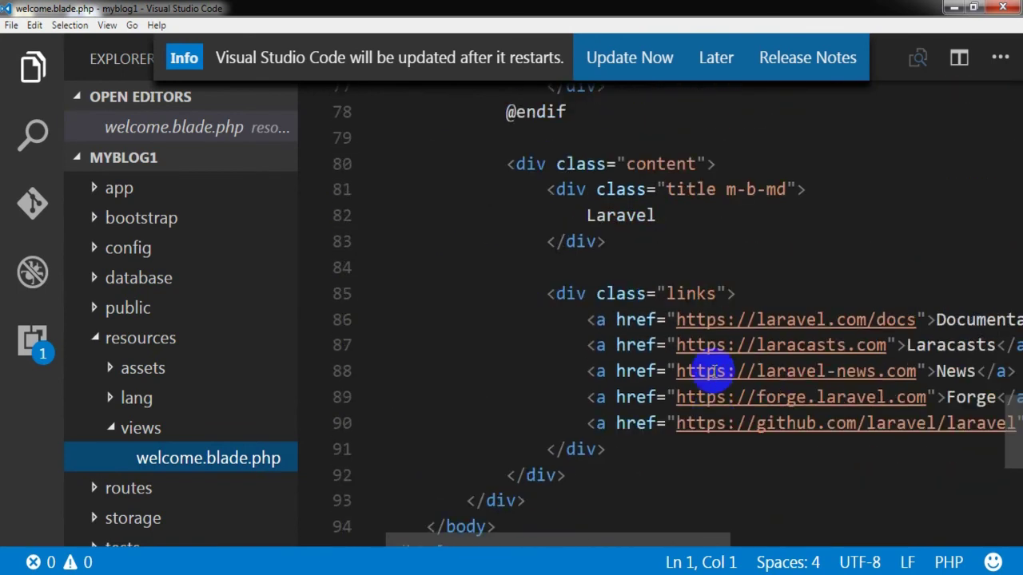
left_click(687, 219)
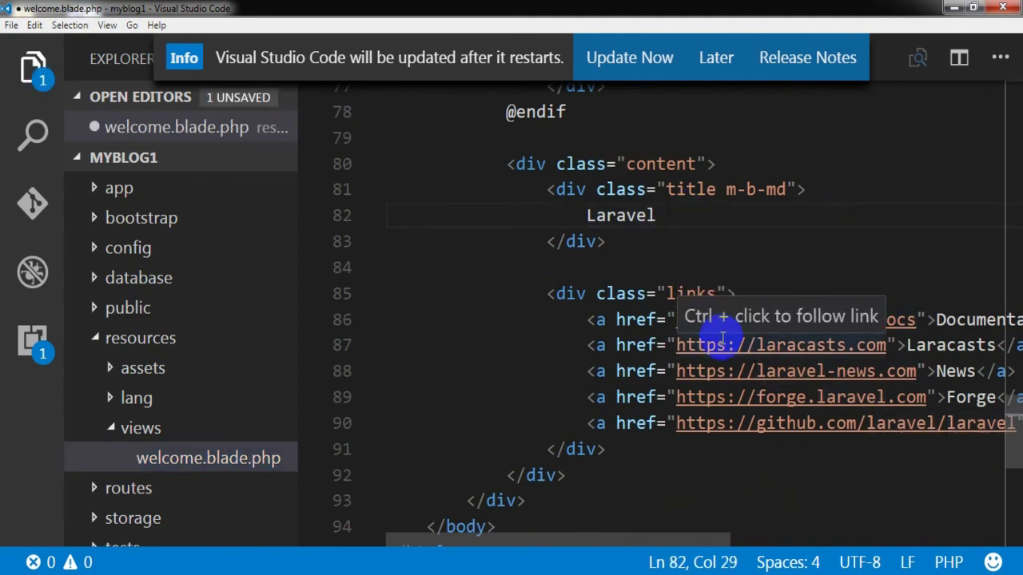
type("ms")
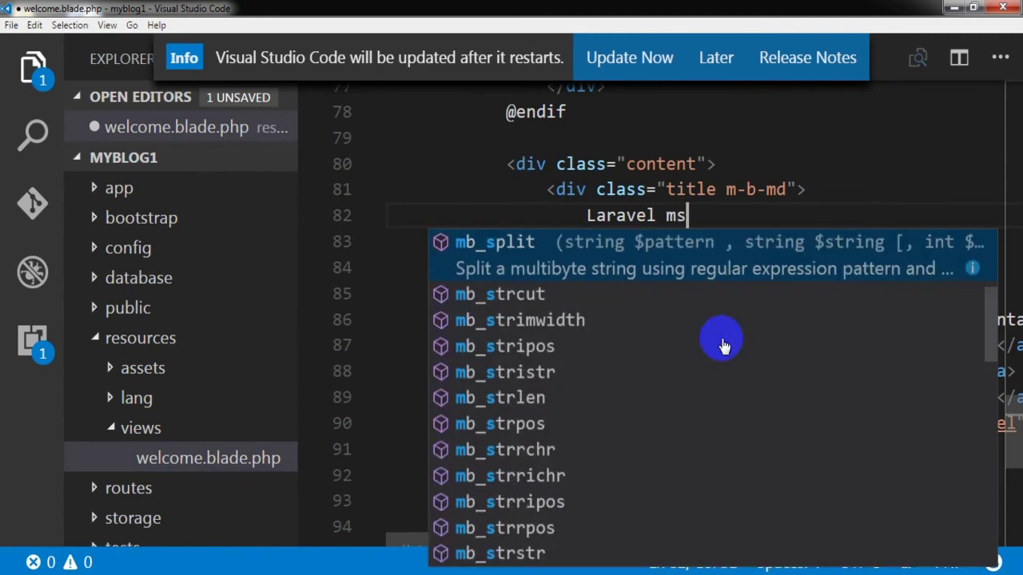
type("g fr")
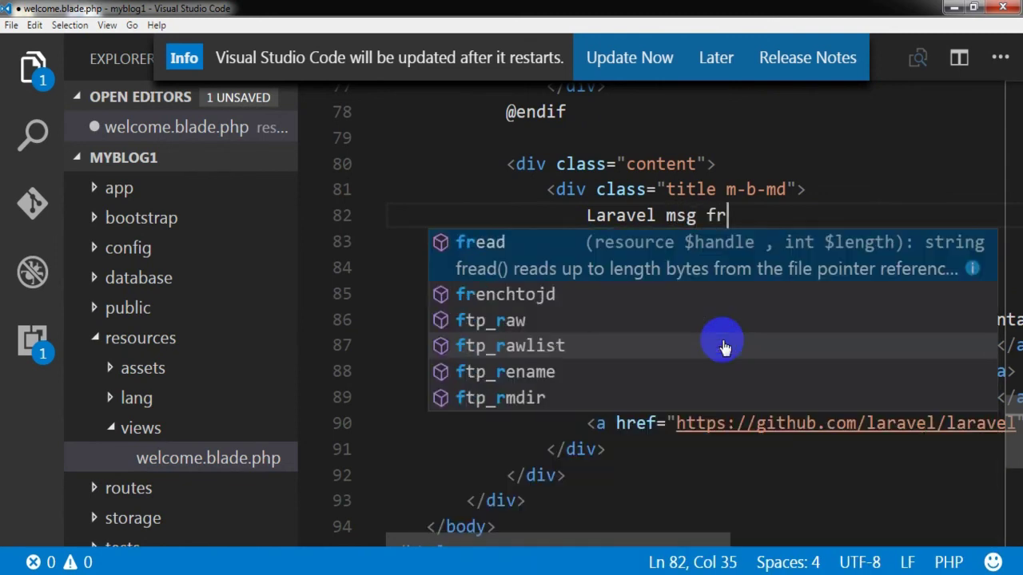
type("om sikandar !")
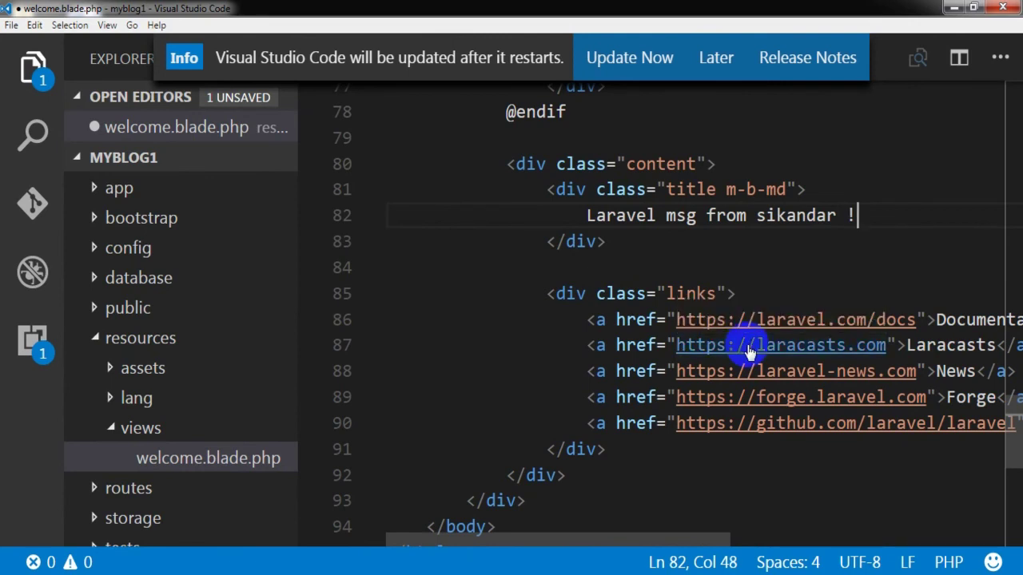
- Save welcome.blade.php, switch to Chrome and reload localhost:8000 to check the page heading
key("ctrl+s")
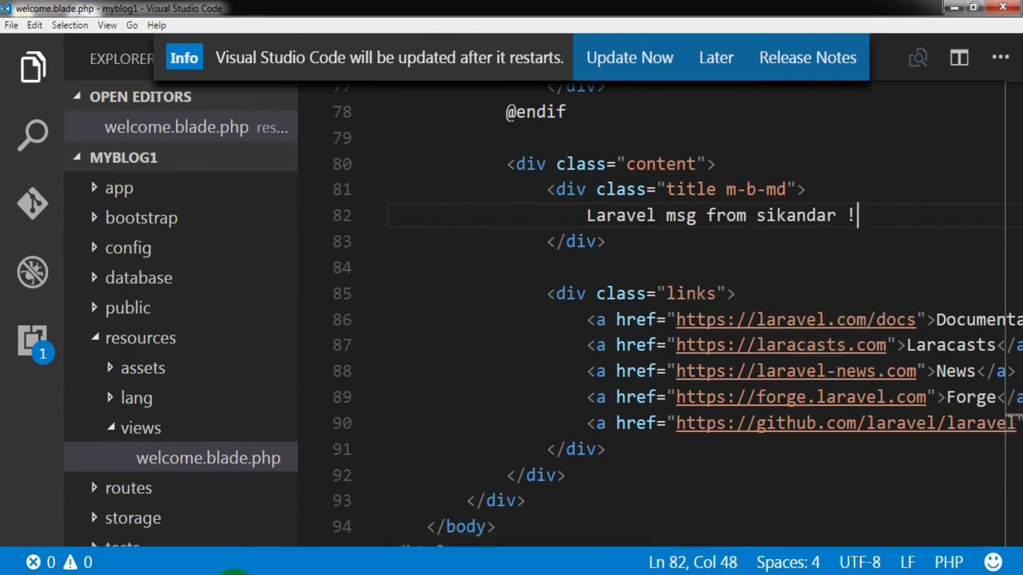
left_click(174, 559)
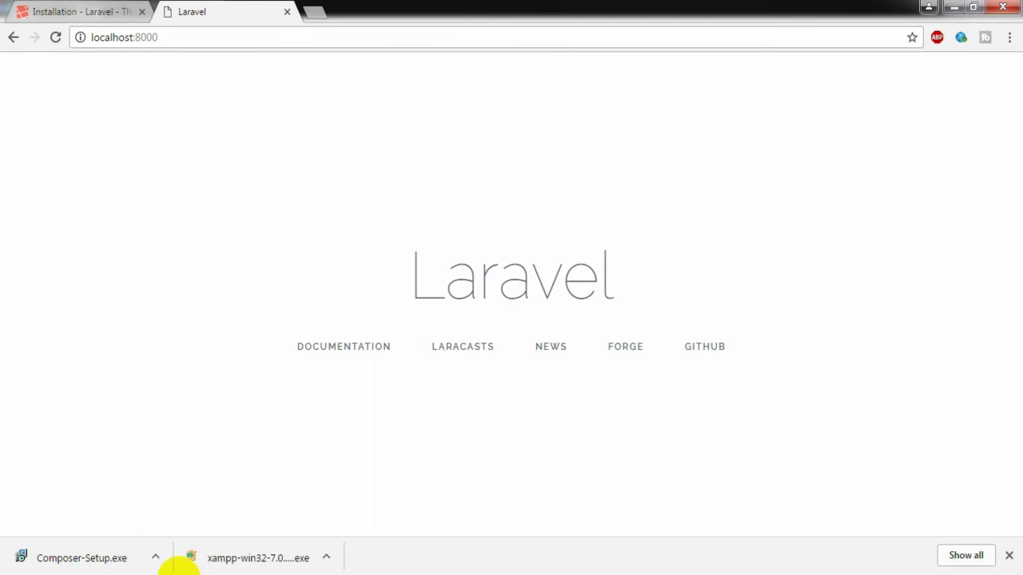
left_click(55, 37)
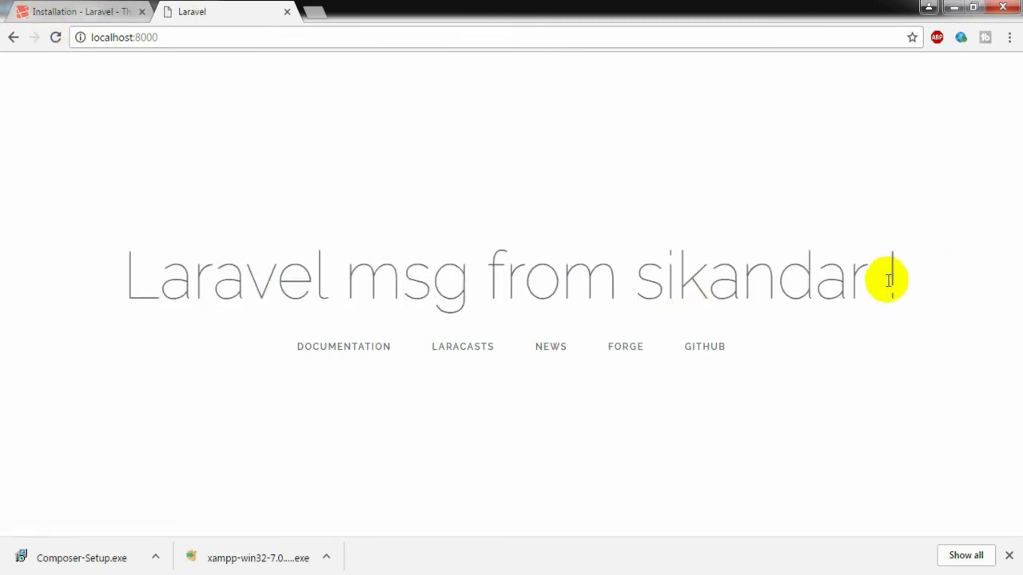
left_click_drag(909, 280, 130, 278)
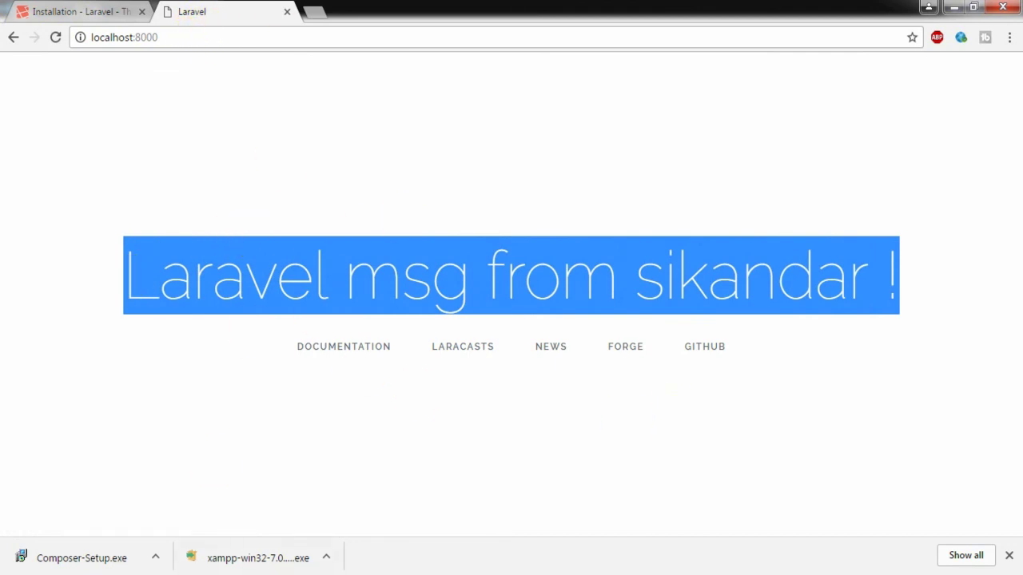
- Switch to the Git Bash terminal in myblog1, stop the running Laravel development server and close that terminal
left_click(349, 571)
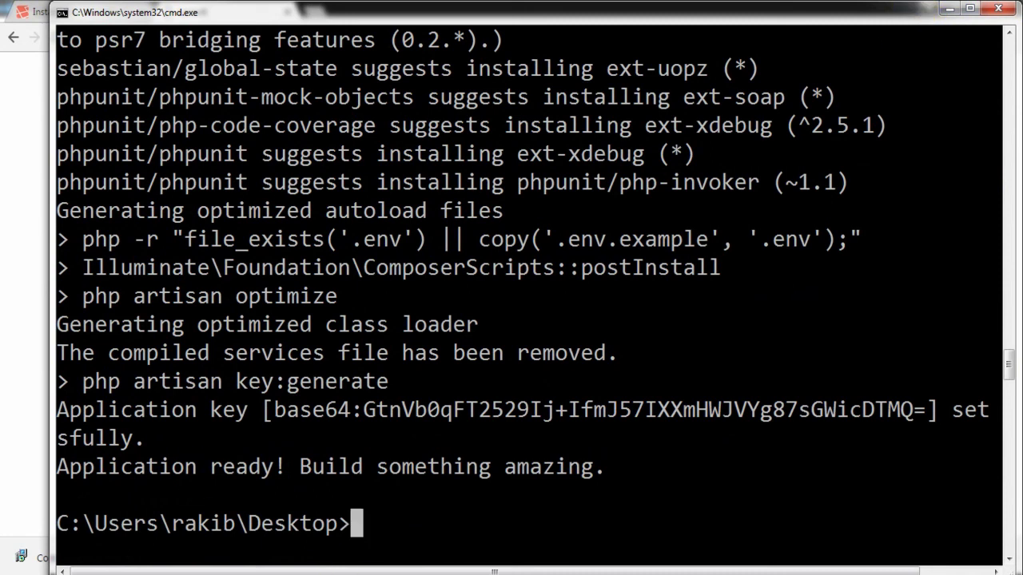
key("alt+Tab")
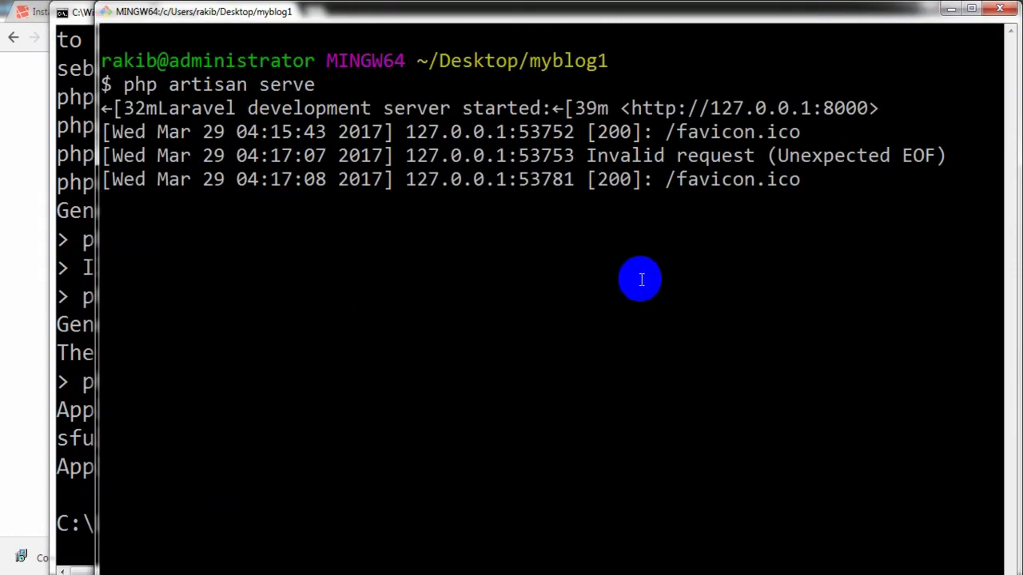
key("ctrl+c")
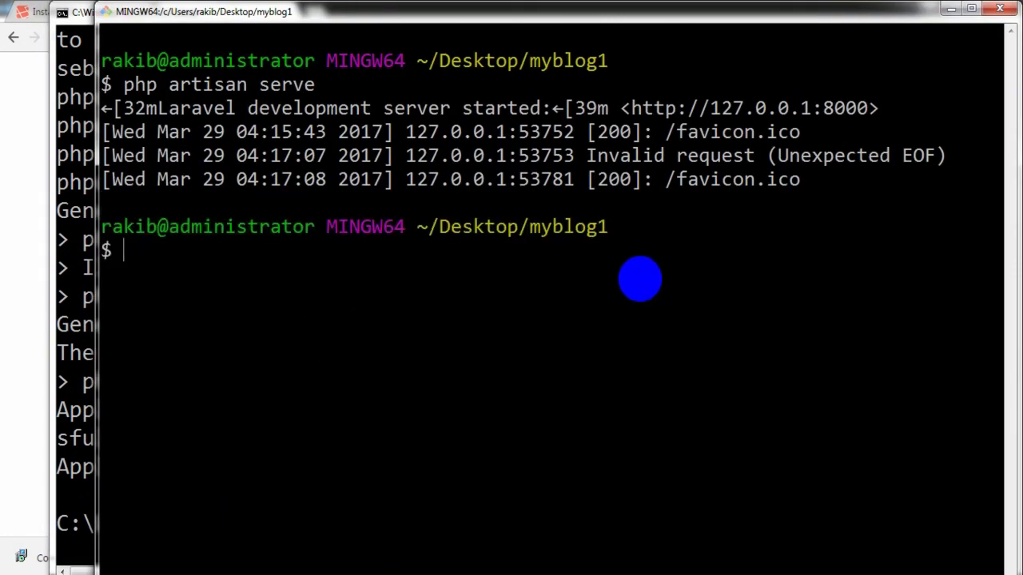
left_click(999, 8)
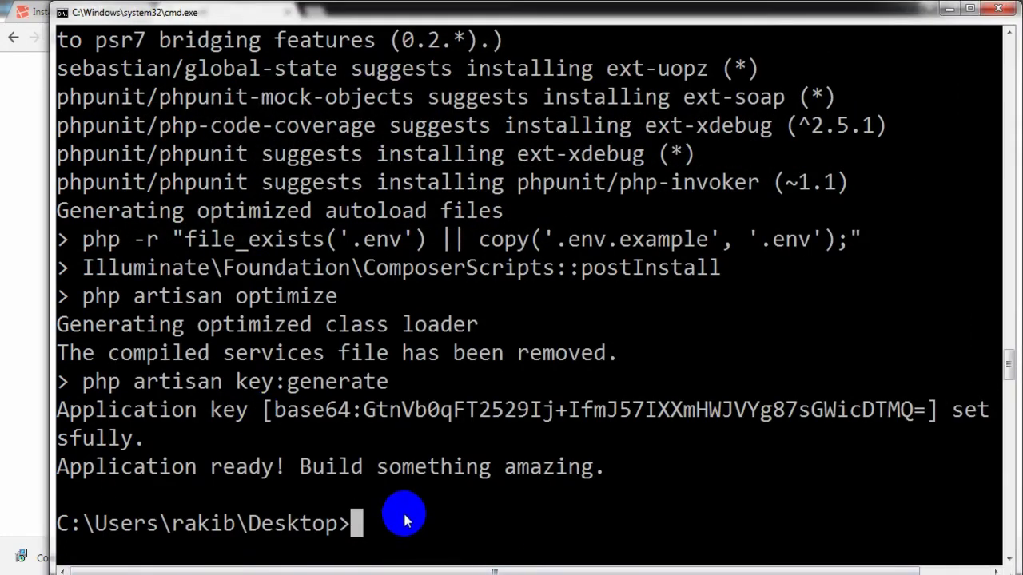
- Copy "composer create-project --prefer-dist laravel/laravel blog" from the Laravel installation docs into the Command Prompt at the Desktop folder
left_click(208, 572)
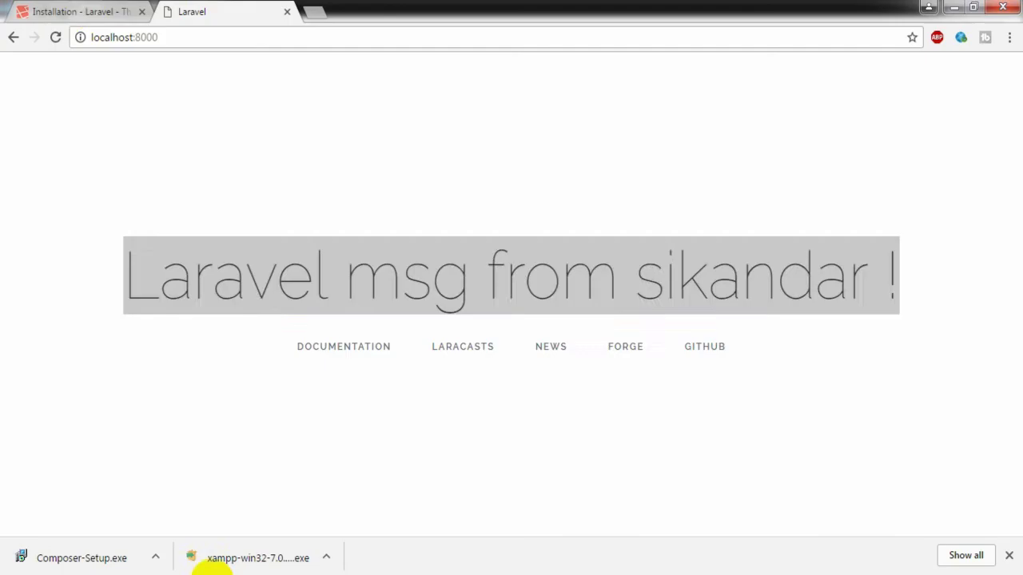
left_click(73, 13)
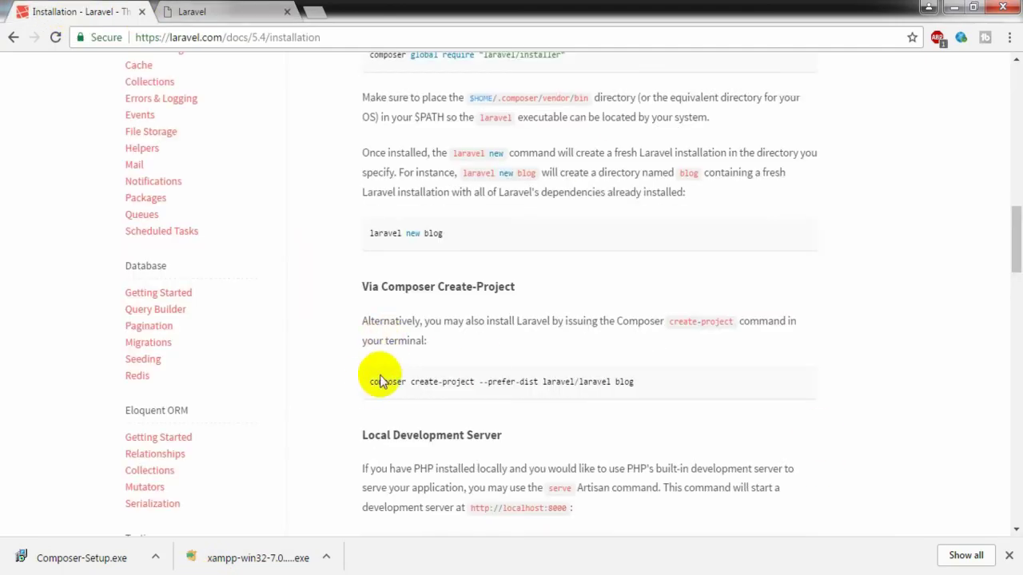
left_click_drag(375, 381, 640, 384)
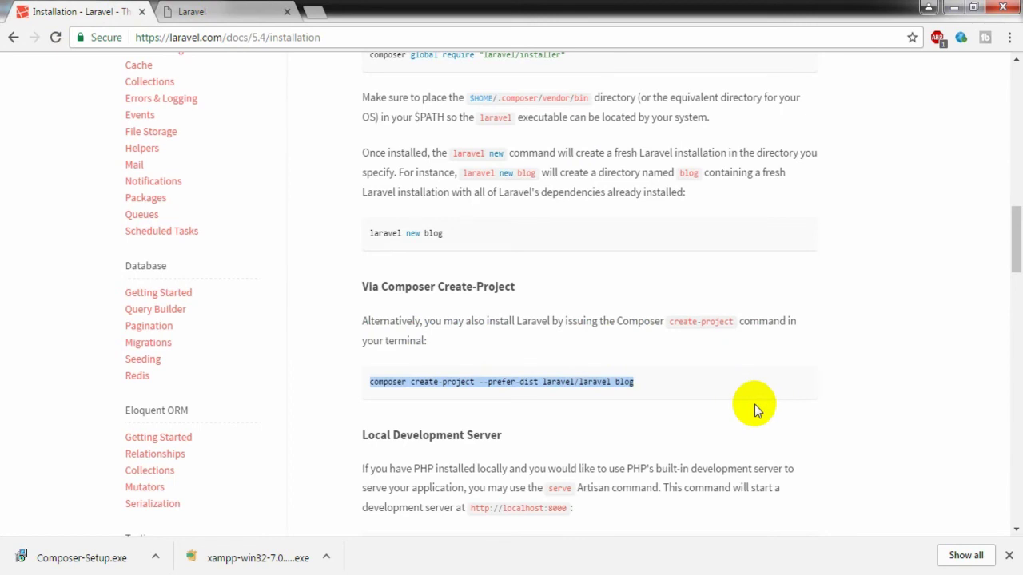
left_click(338, 572)
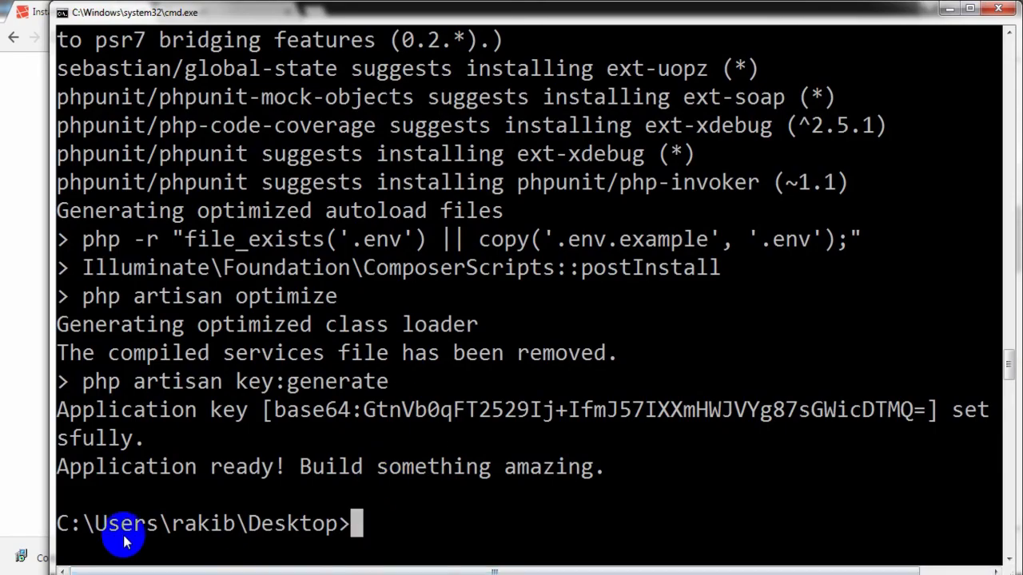
right_click(380, 520)
left_click(418, 458)
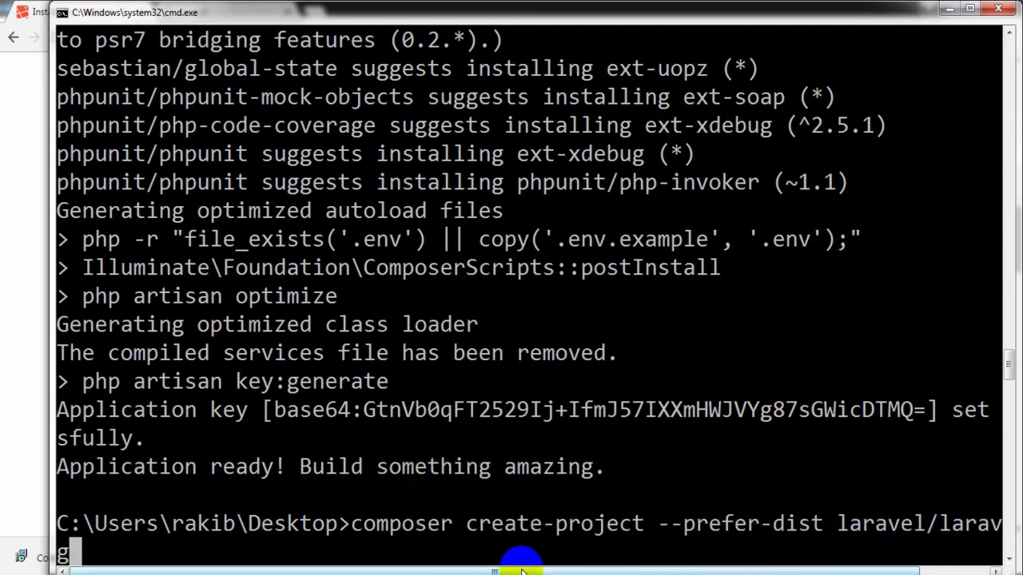
left_click_drag(520, 570, 456, 545)
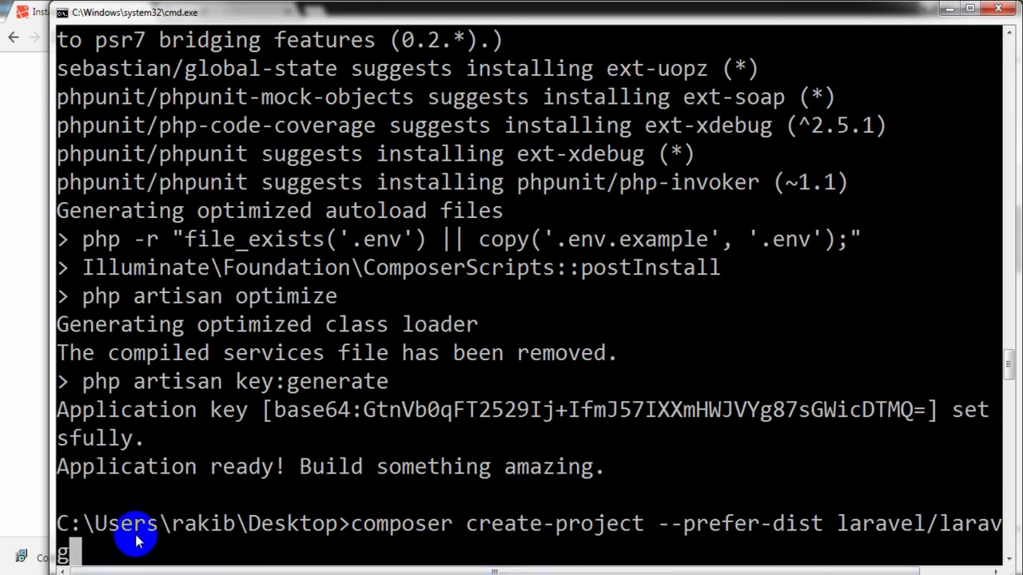
- Run the create-project command for blog, follow its output until the installation finishes, and dismiss the Windows notification
key("Return")
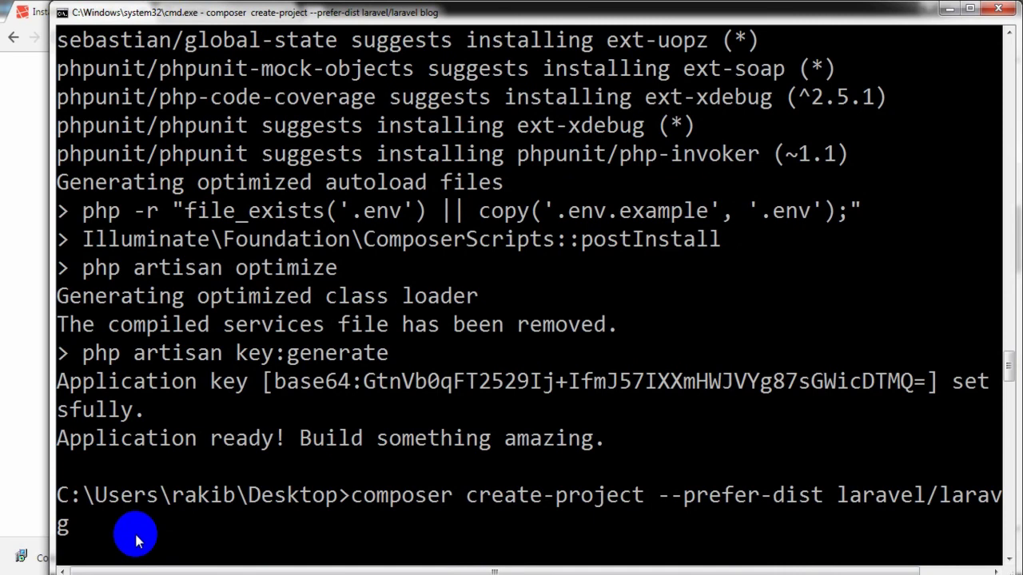
left_click(1005, 372)
left_click_drag(1005, 371, 1005, 382)
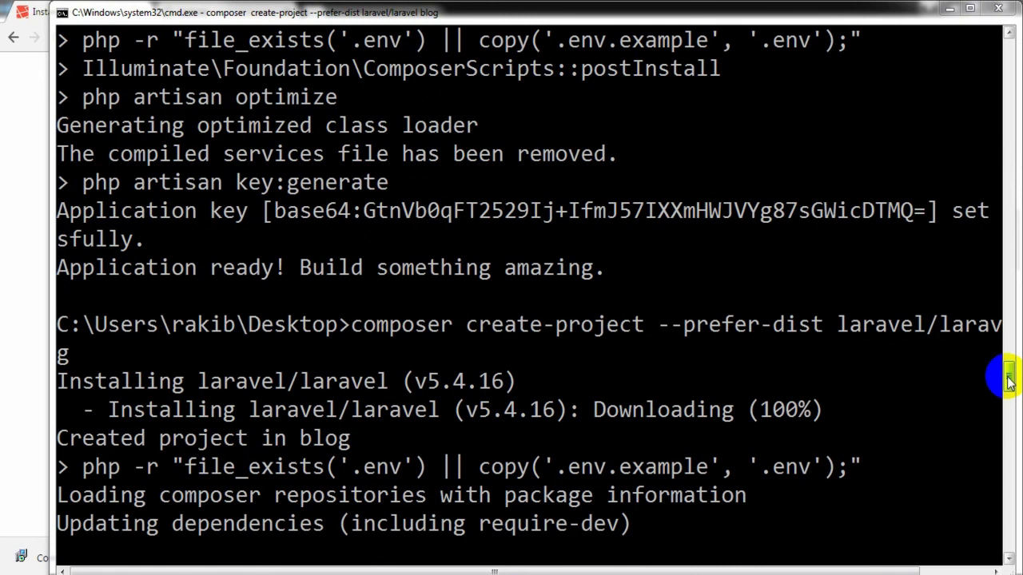
left_click_drag(1009, 374, 1008, 389)
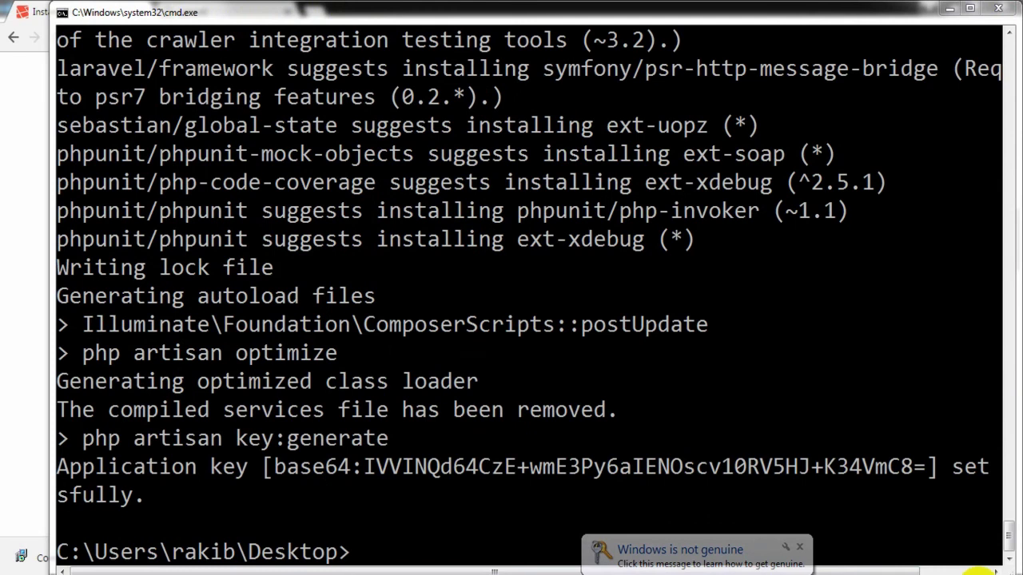
left_click(785, 549)
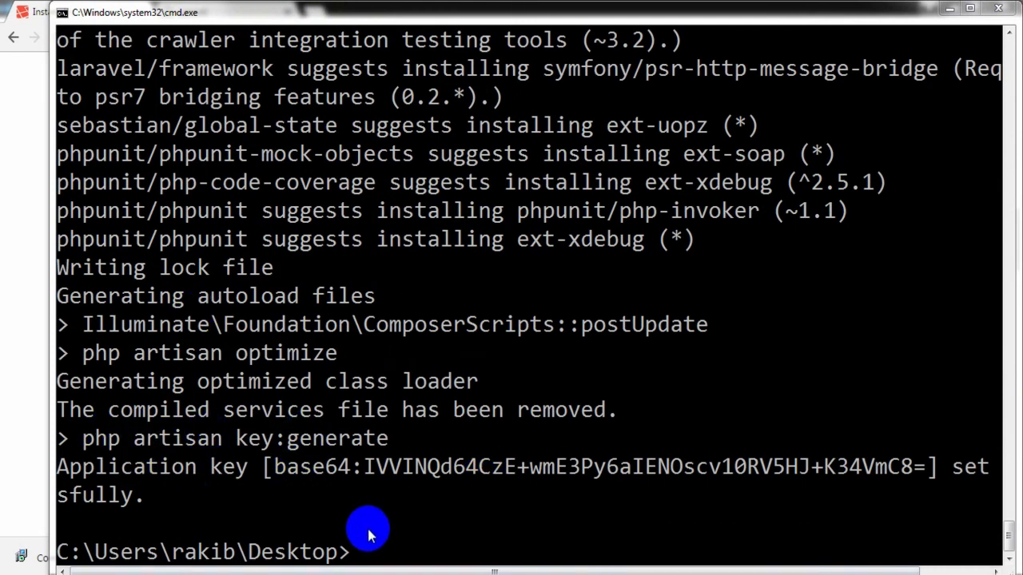
- Minimize the open windows and open Git Bash in the blog folder on the desktop
left_click(949, 8)
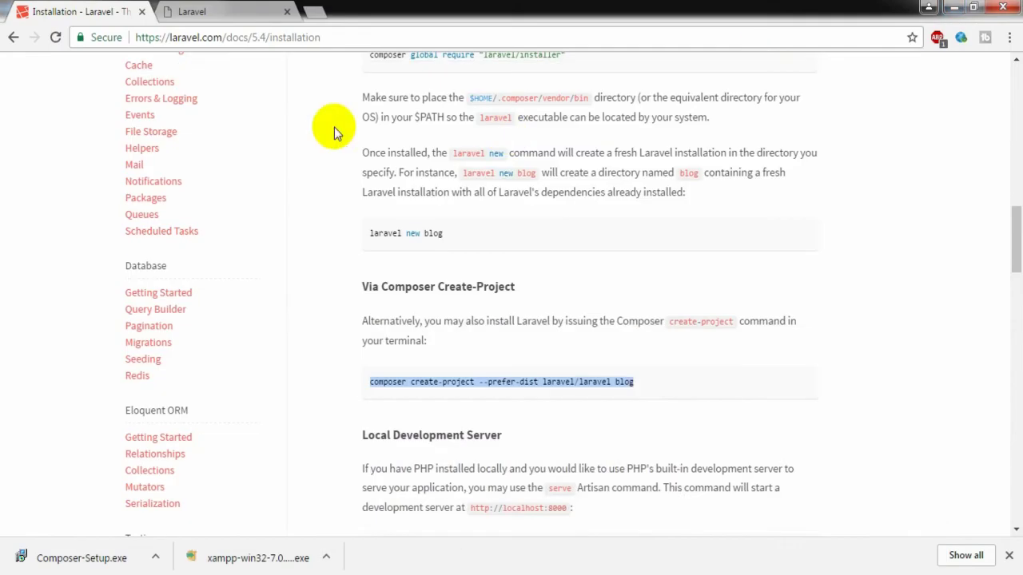
left_click(954, 8)
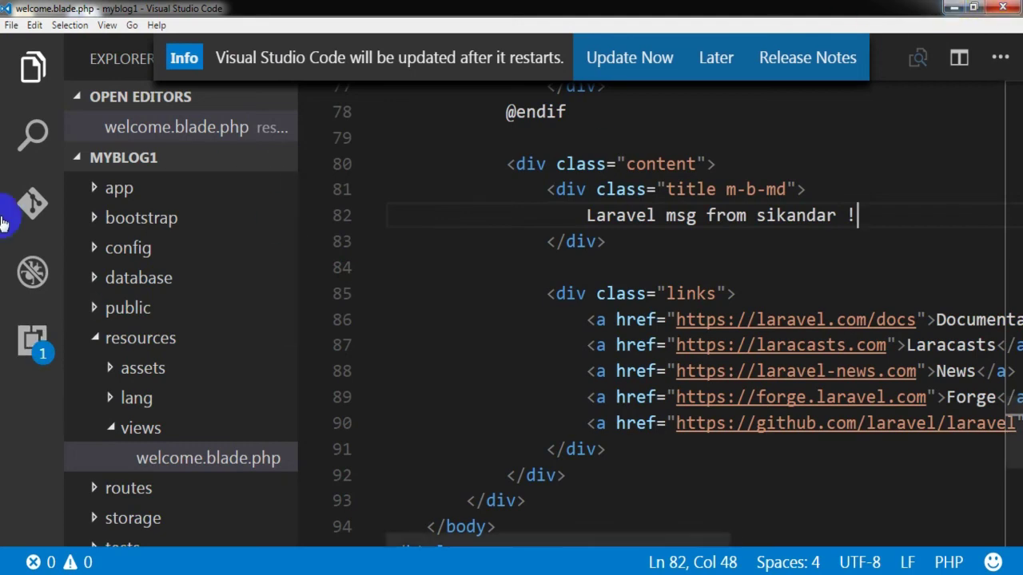
left_click(952, 8)
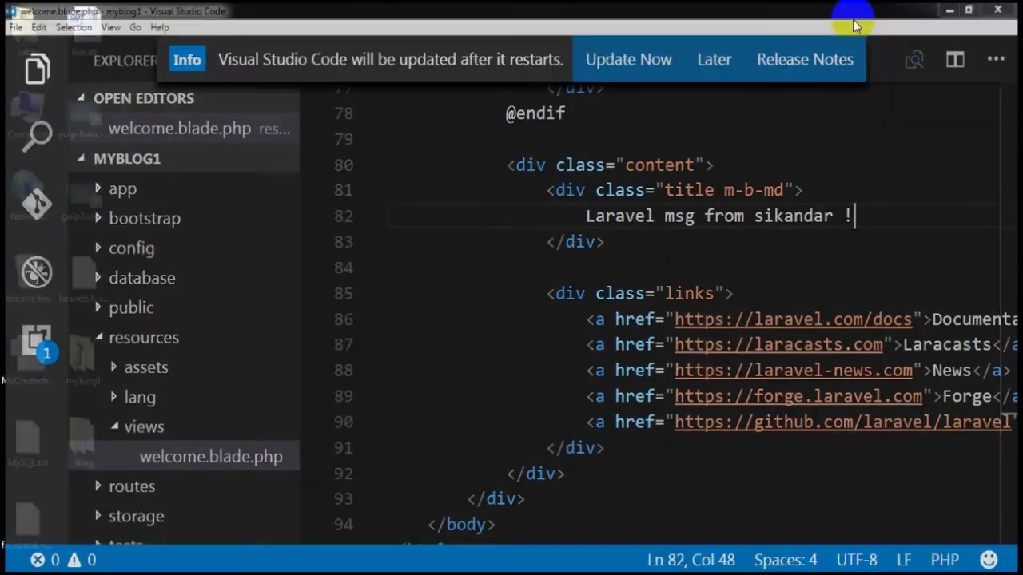
left_click(86, 442)
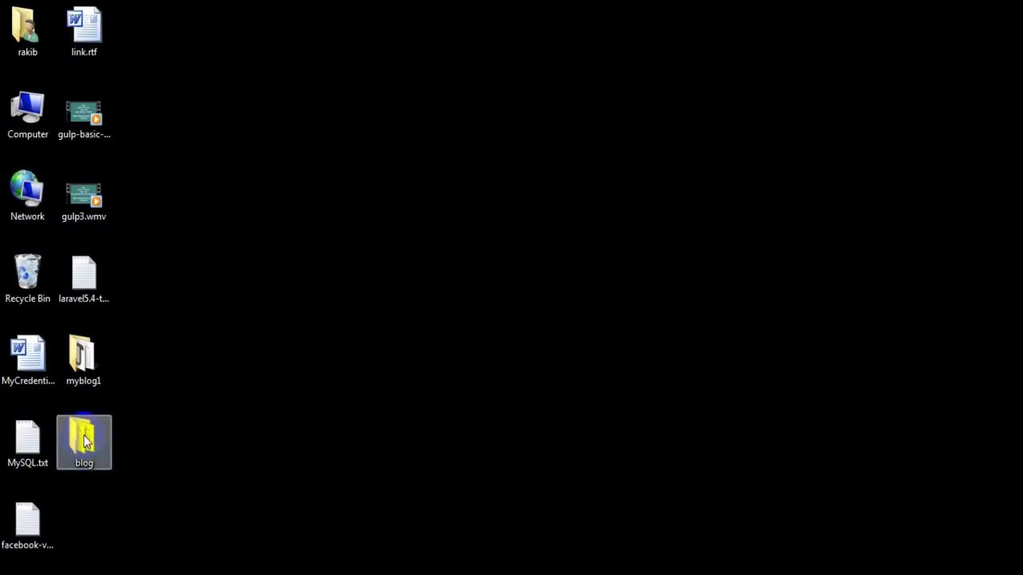
right_click(86, 441)
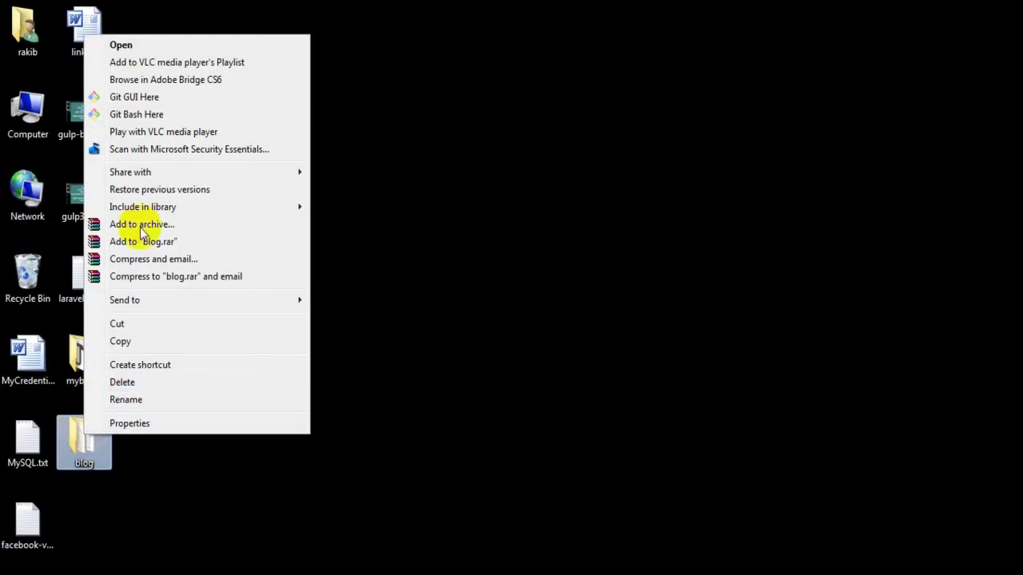
left_click(151, 115)
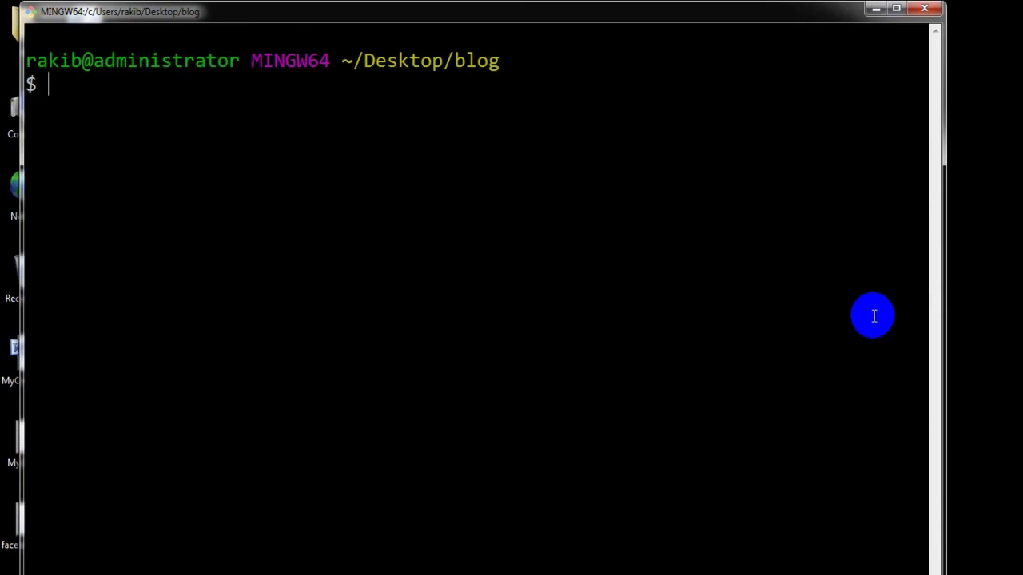
- Start the development server for the blog project with "php artisan serve"
type("php artisa")
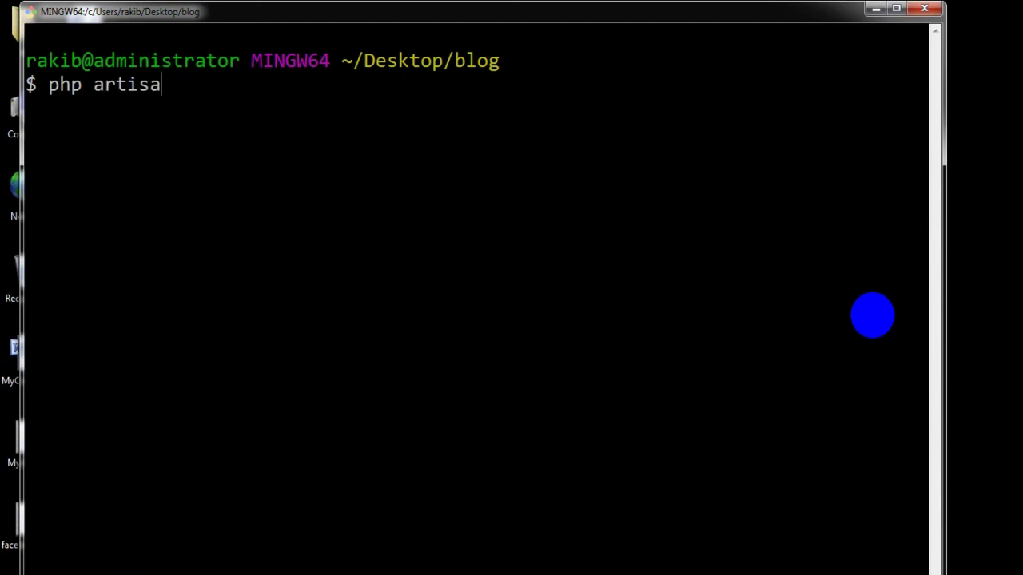
type("n serve")
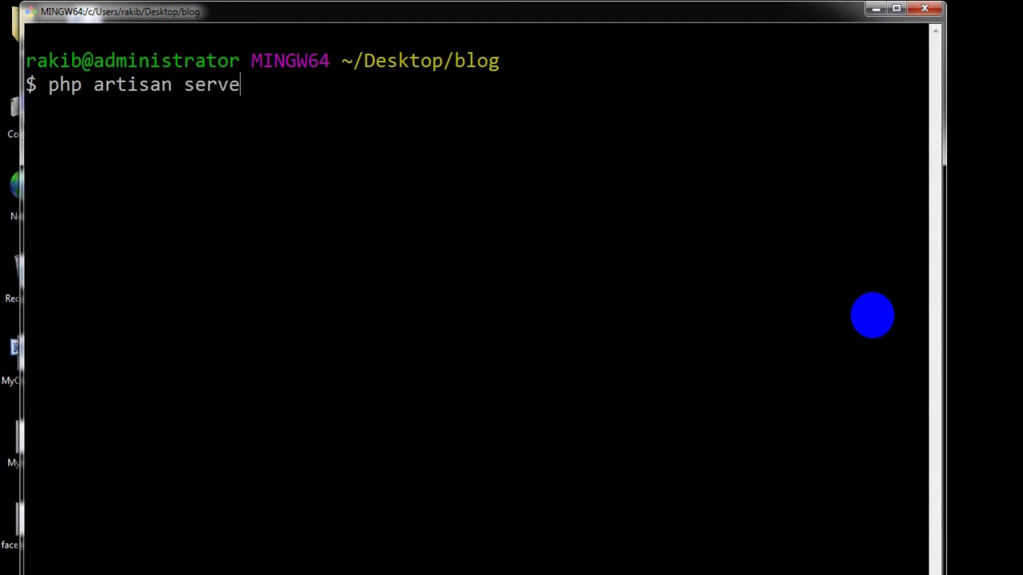
key("Return")
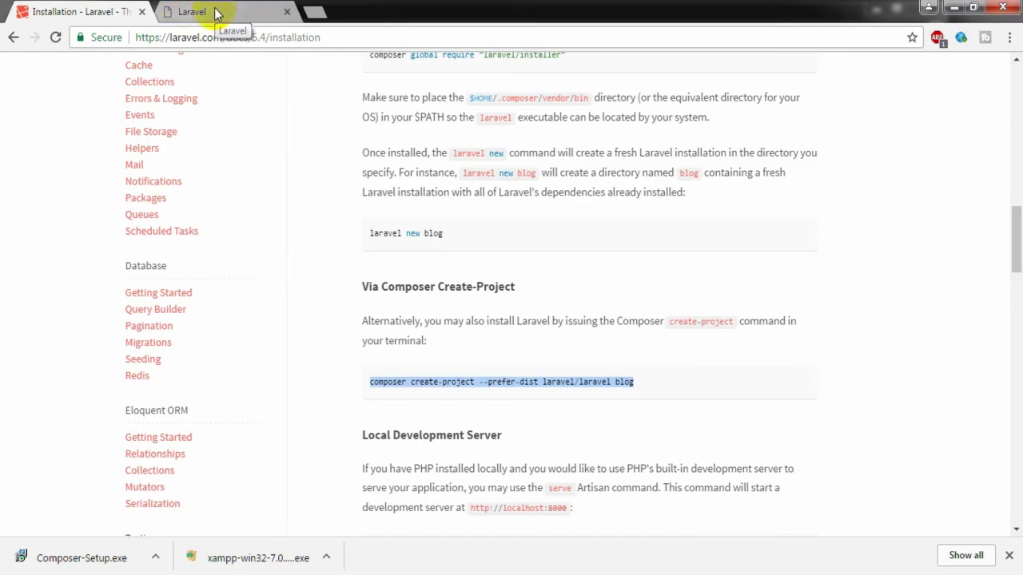
- Load localhost:8000 in a new Chrome tab and compare it with the myblog1 page in the earlier tab
left_click(215, 14)
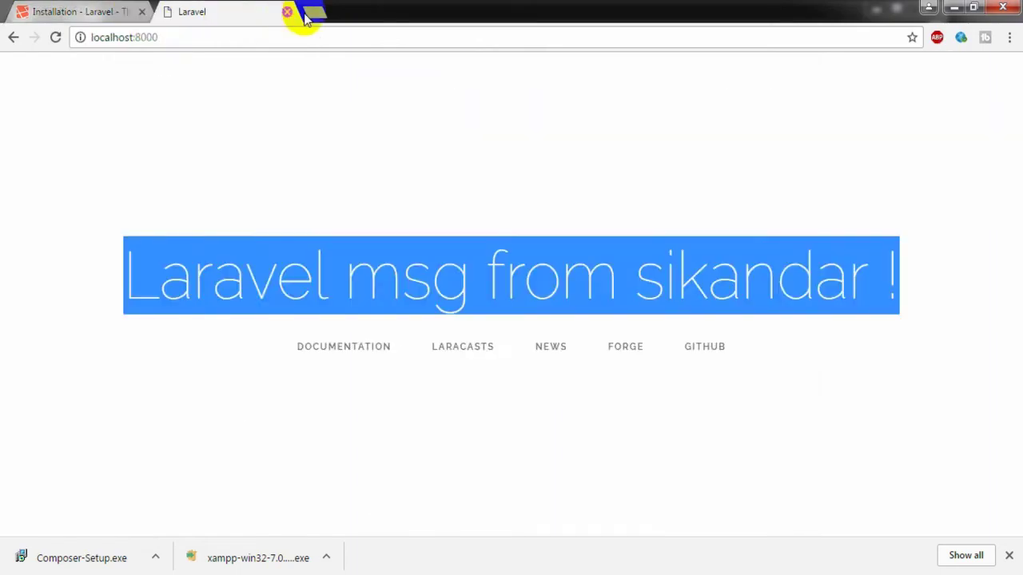
left_click(320, 15)
left_click(259, 30)
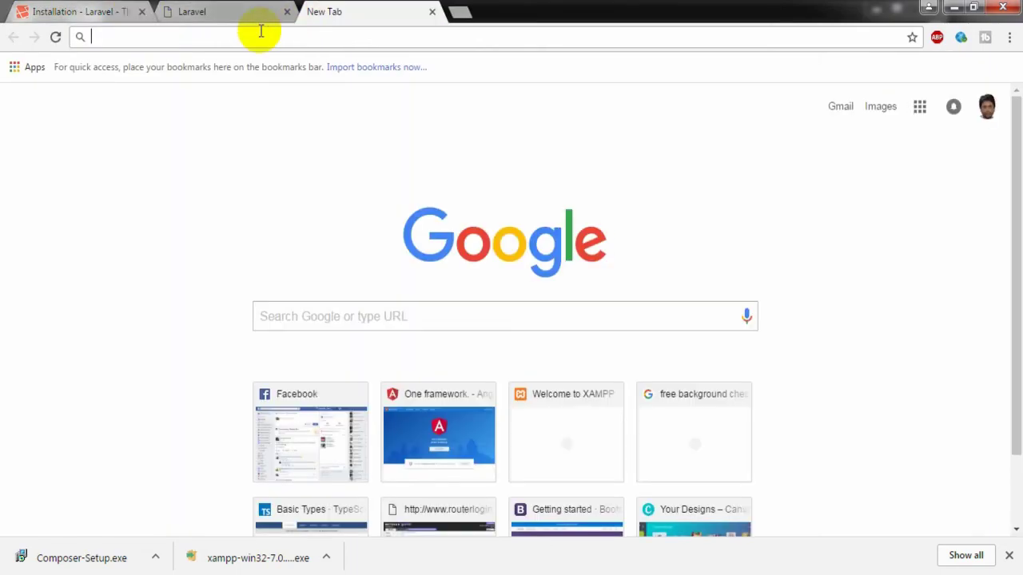
type("loca")
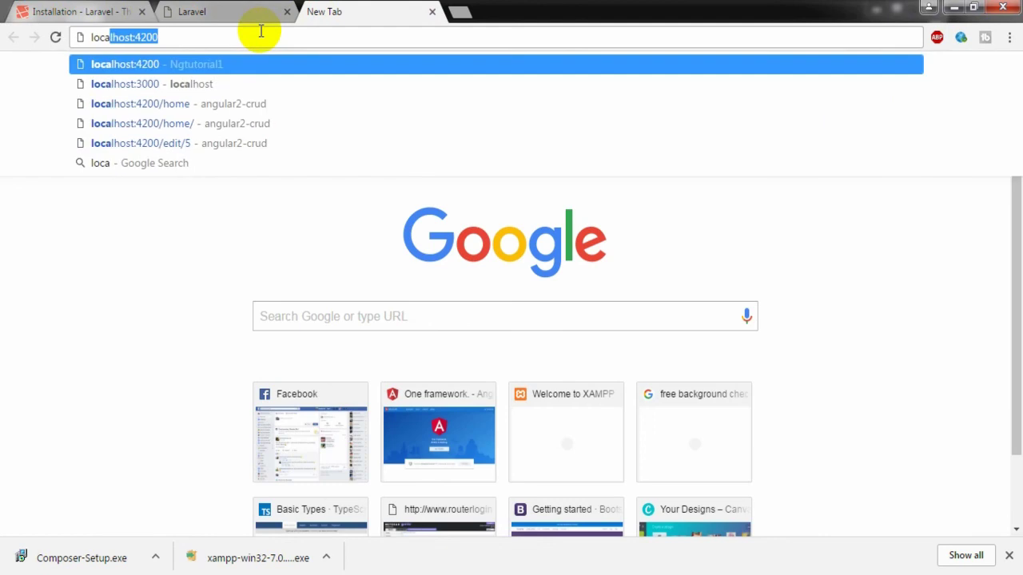
type("lhost")
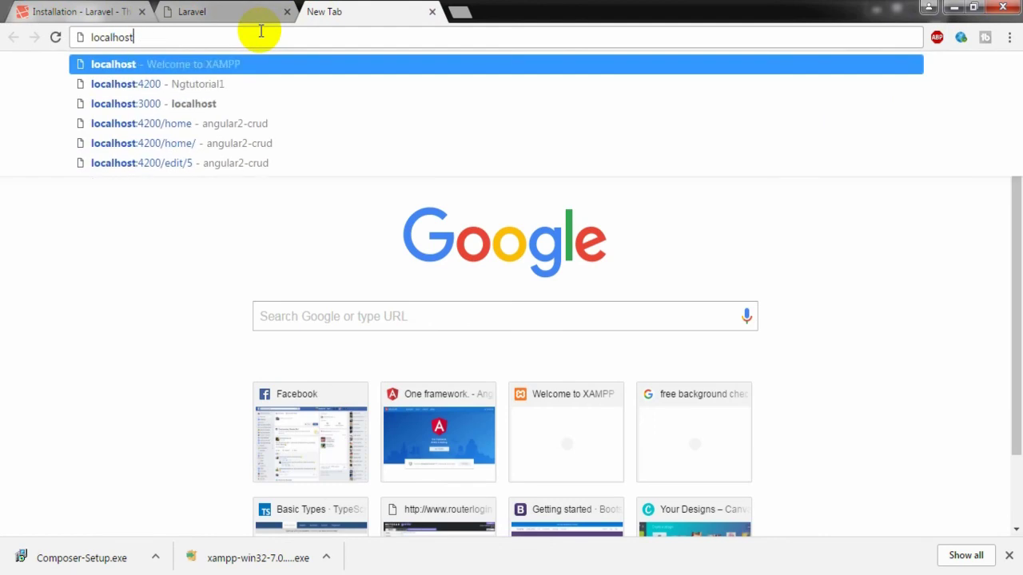
type(":8000")
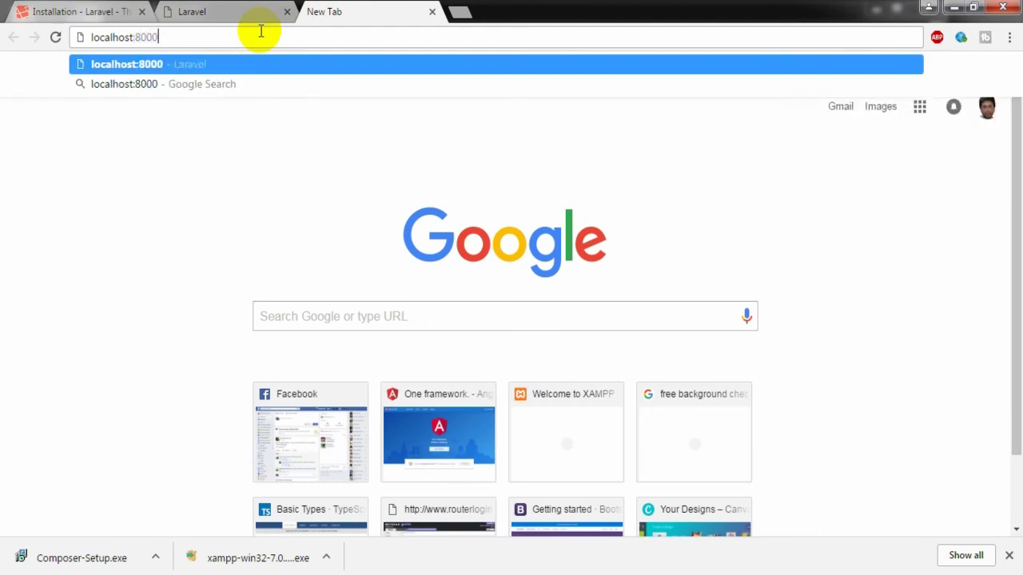
key("Return")
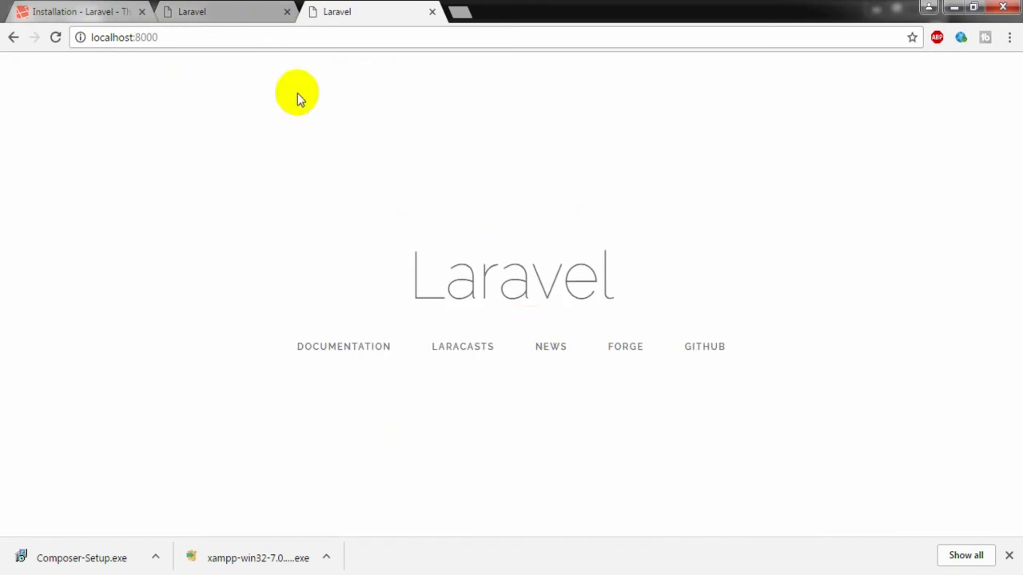
left_click(242, 10)
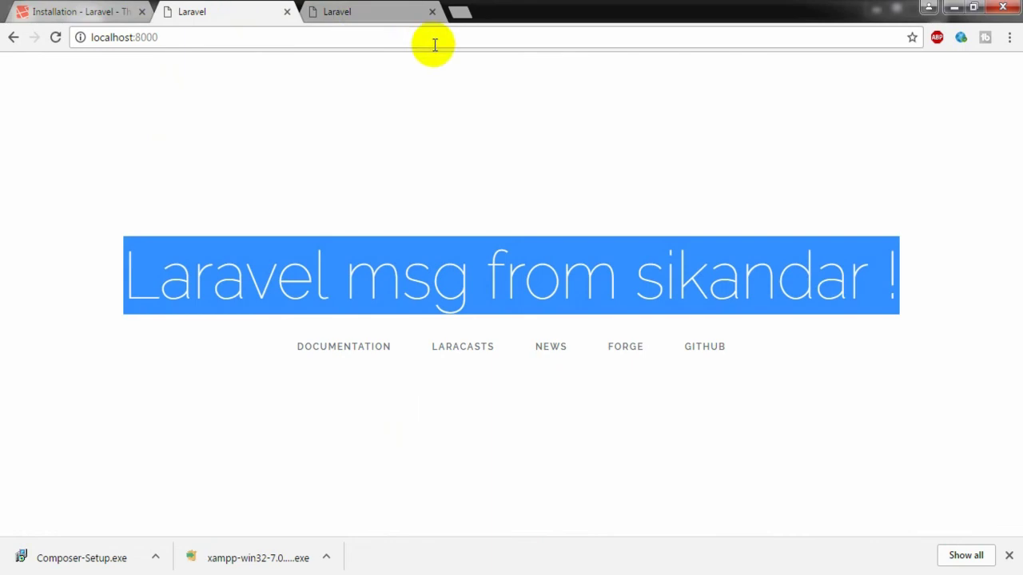
left_click(359, 14)
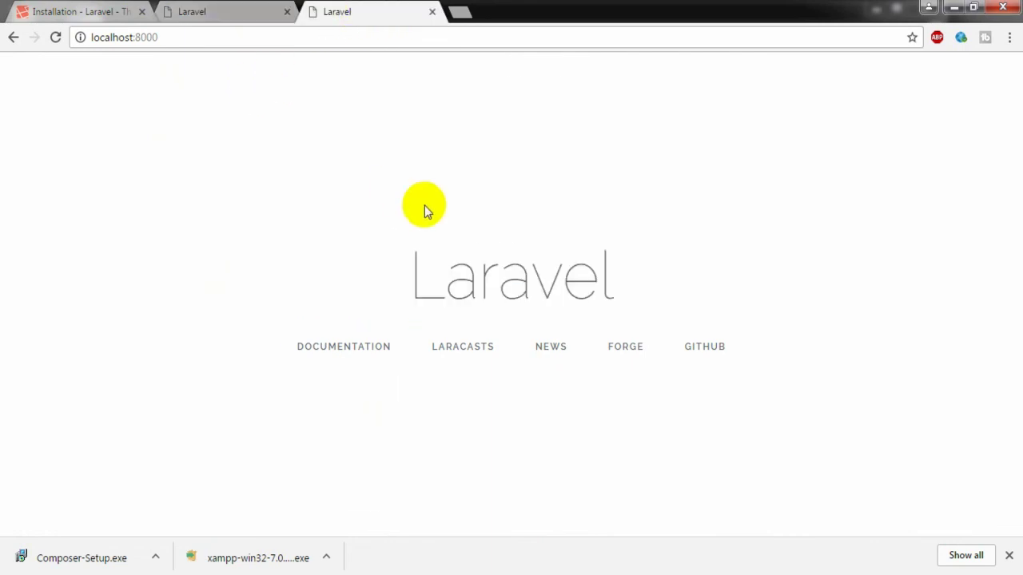